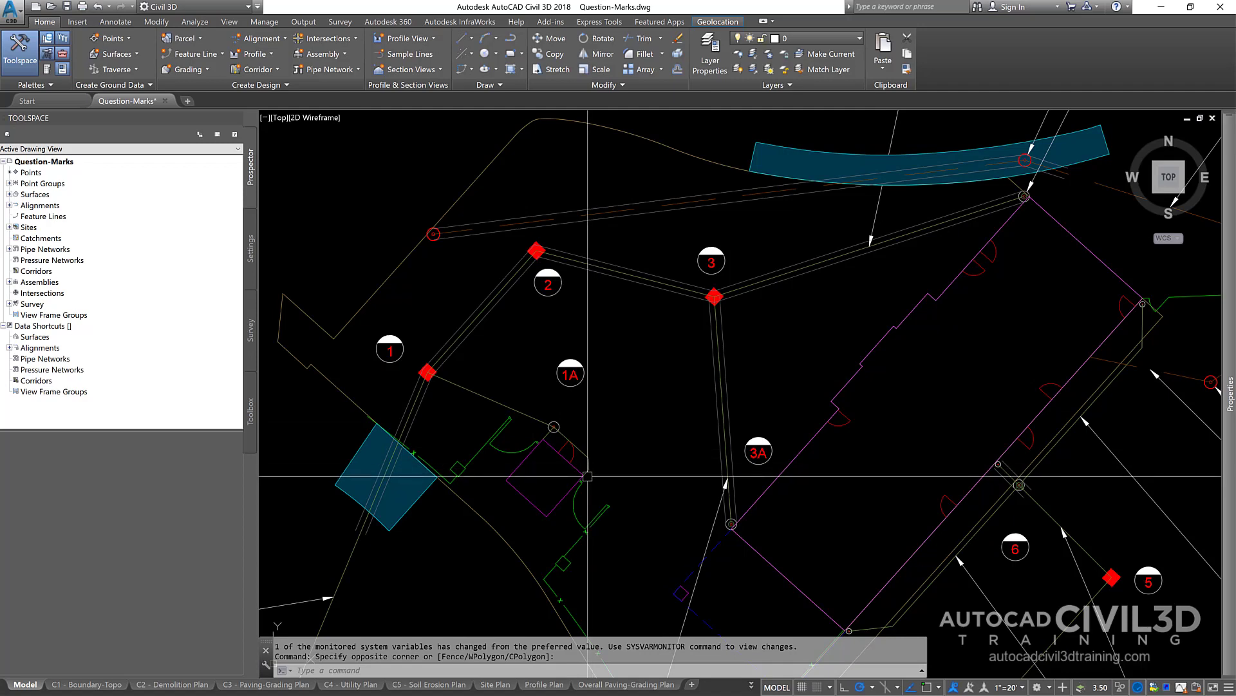
- Inspect a storm pipe, then deselect it and zoom in around structure 1A
left_click(573, 444)
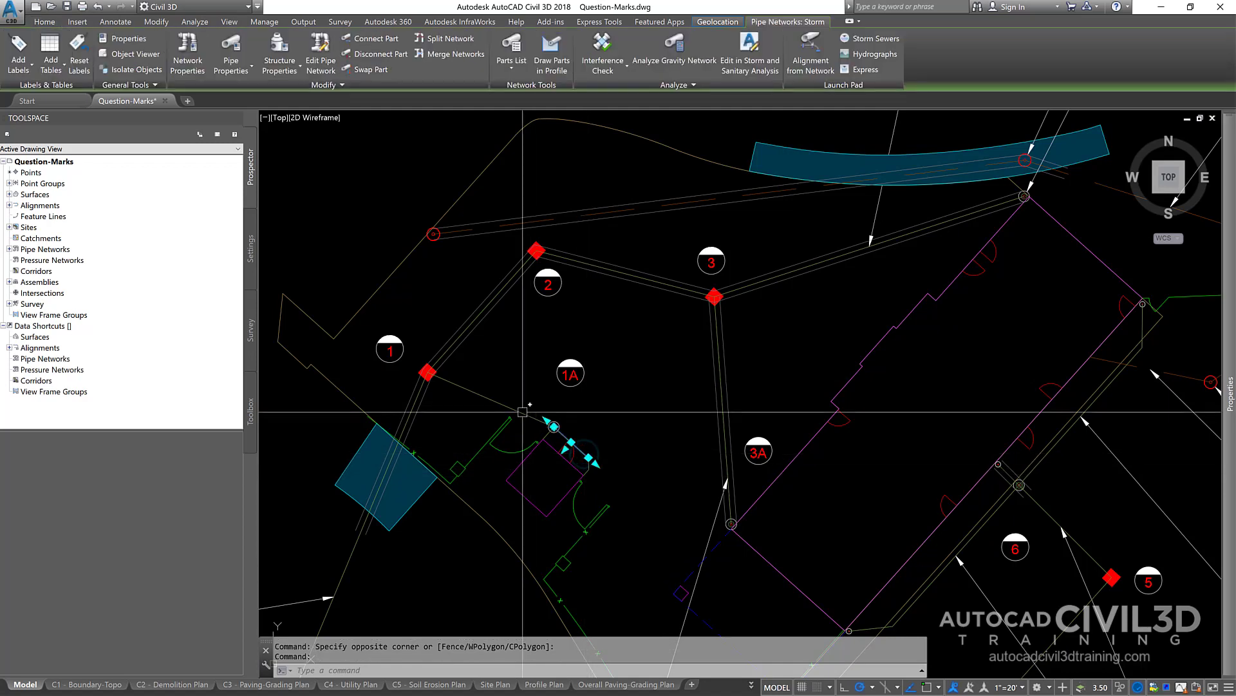
key("Escape")
middle_click_drag(584, 475, 584, 469)
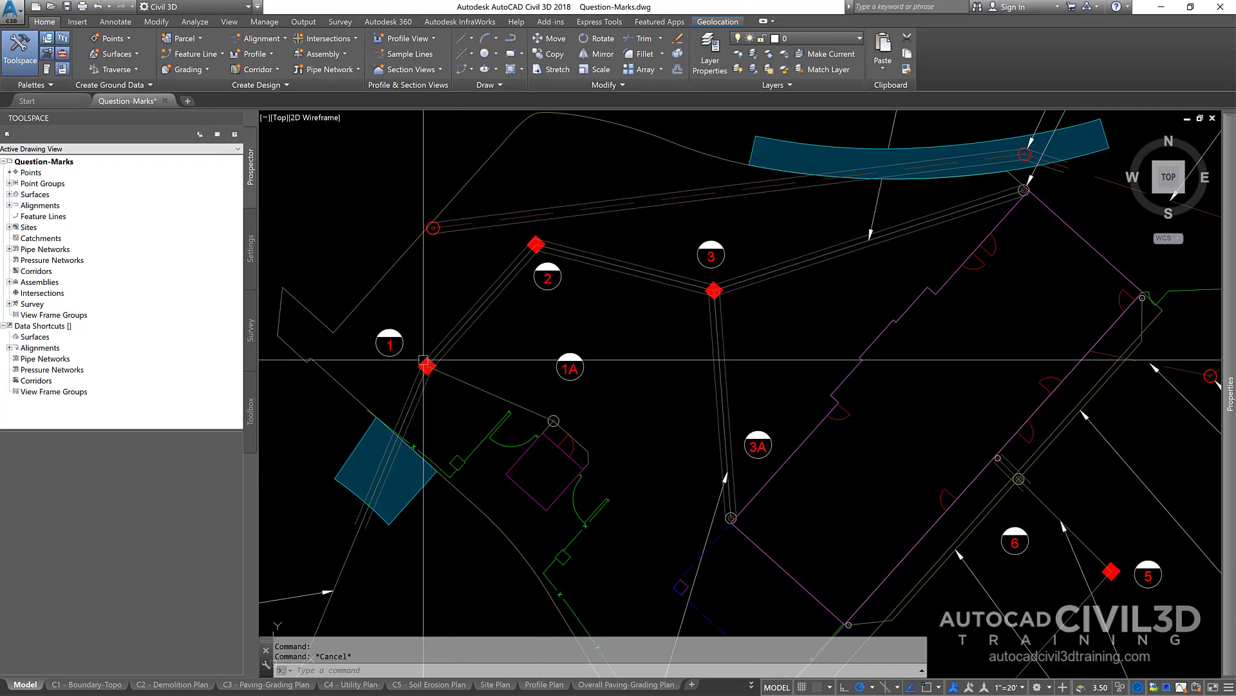
scroll(553, 413, "up", 3)
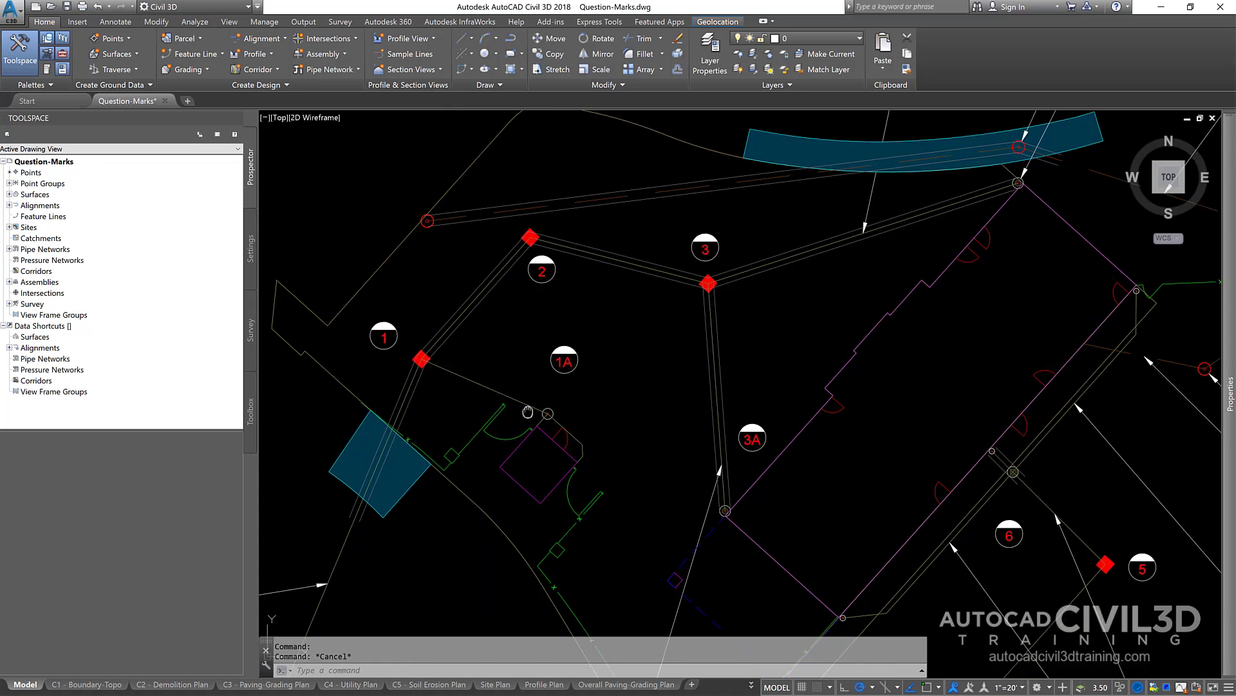
middle_click_drag(547, 412, 566, 436)
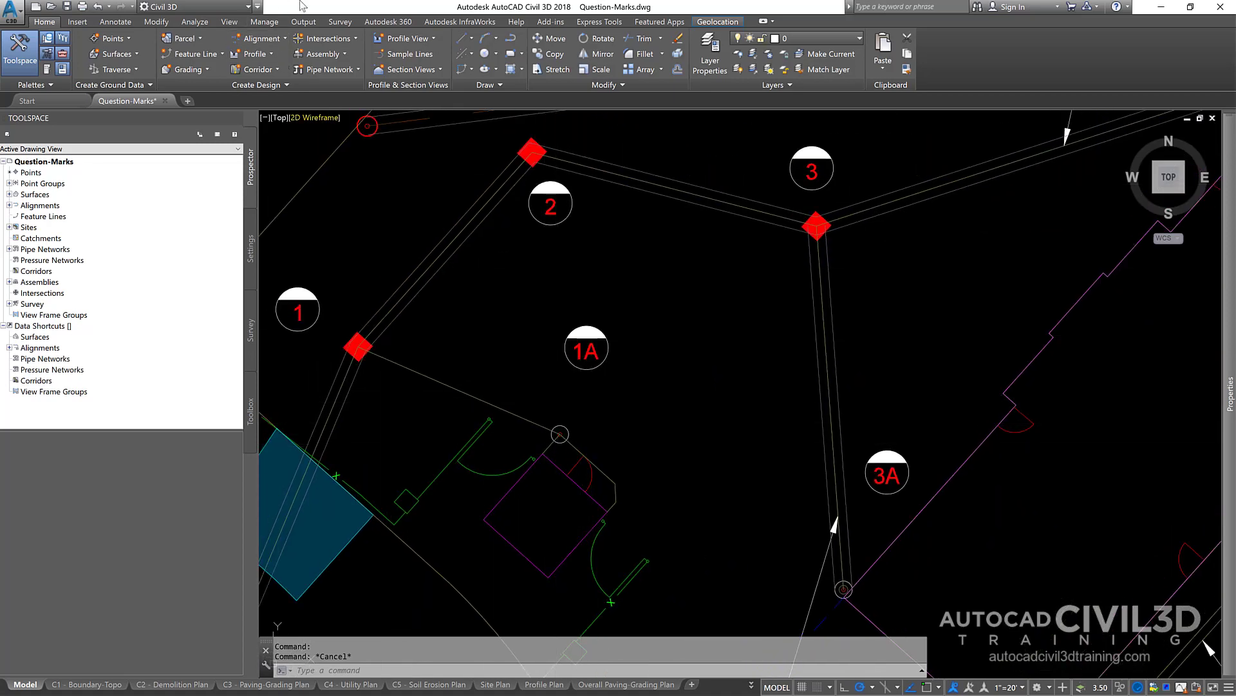
- Set Add Labels to Pipe Network, Spanning Pipes Plan, style NFE-STM Plan Stacked (2) [PVC SCH40]
left_click(106, 25)
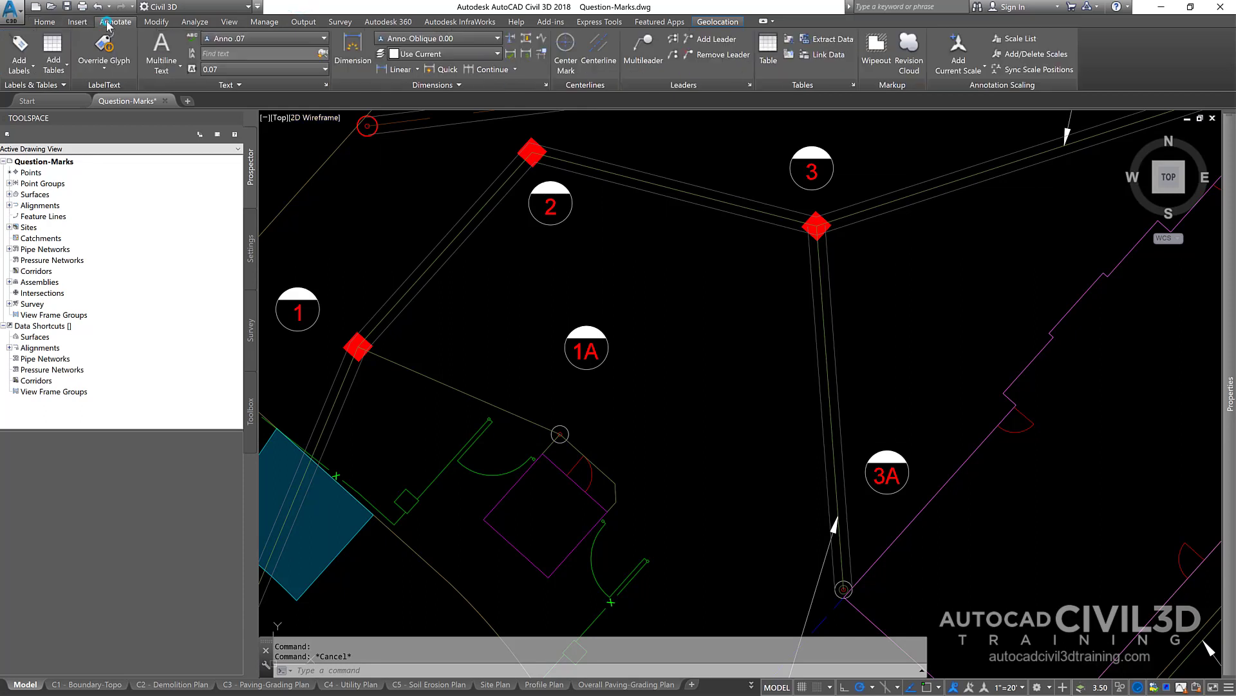
left_click(21, 46)
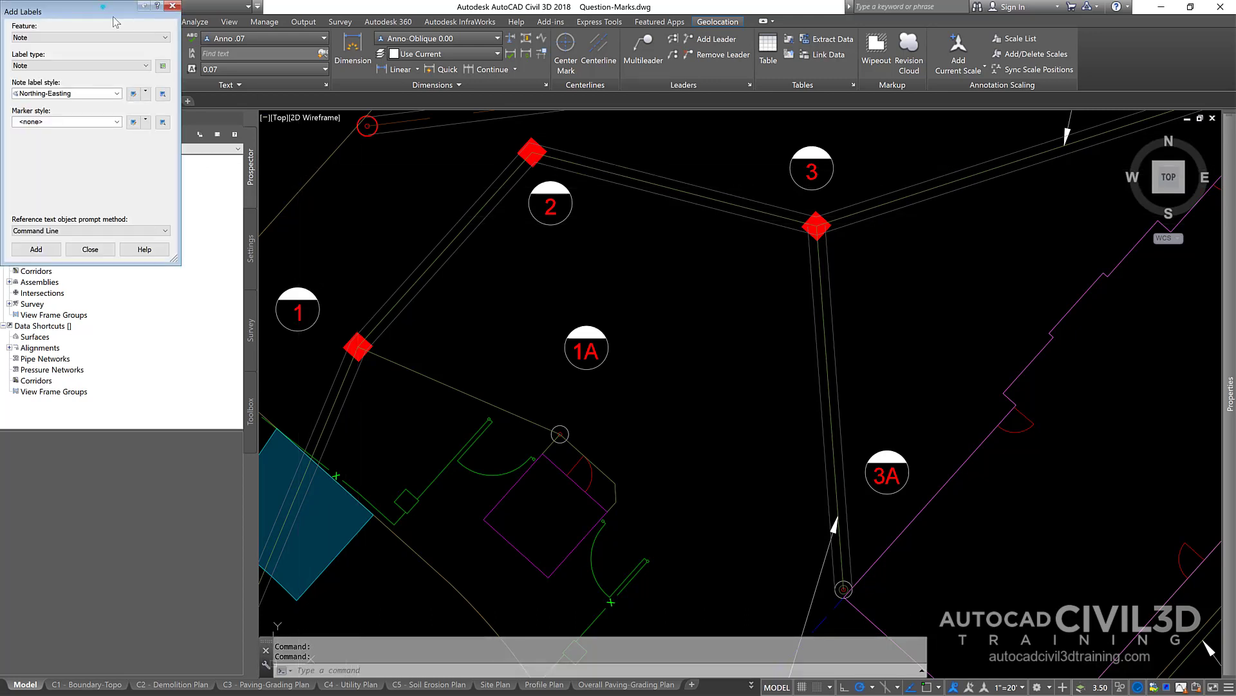
left_click_drag(115, 22, 355, 204)
left_click(321, 217)
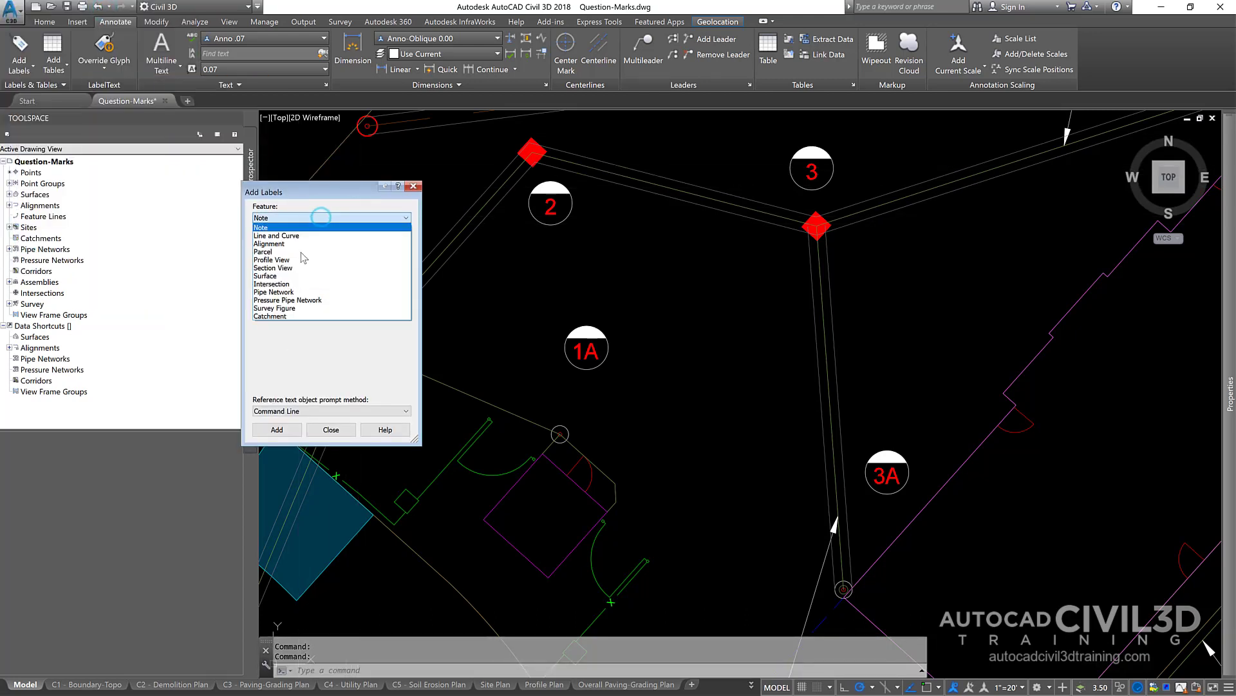
left_click(290, 292)
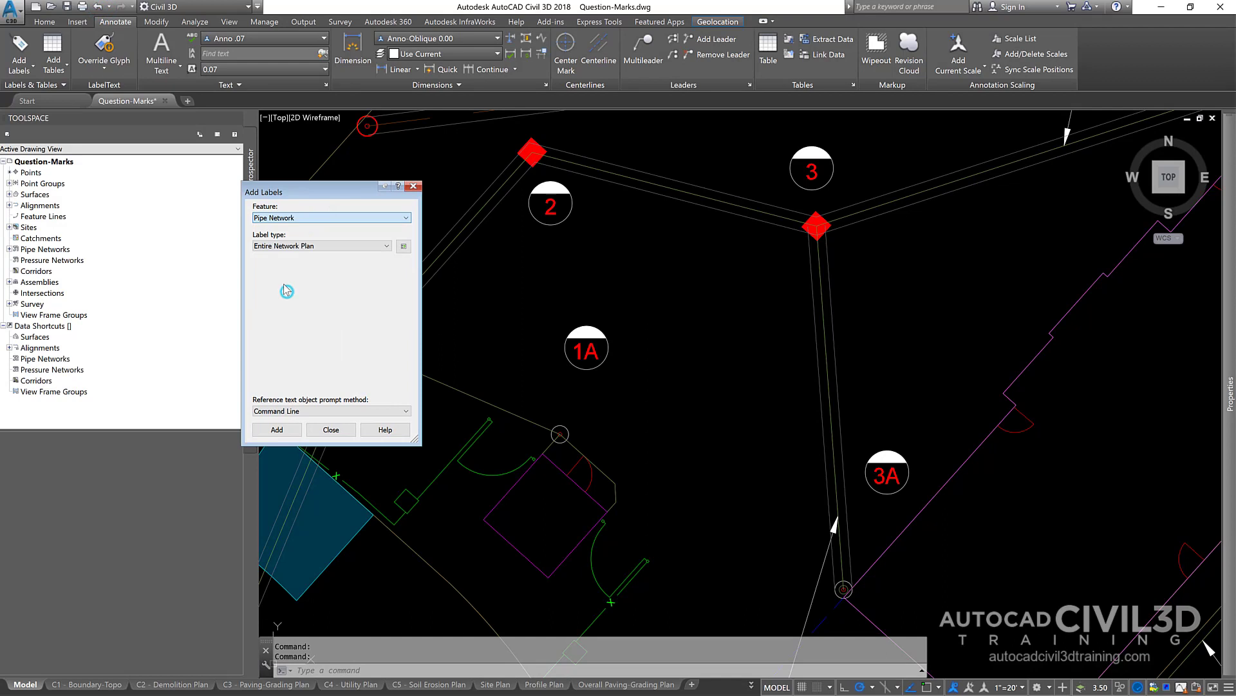
left_click(309, 247)
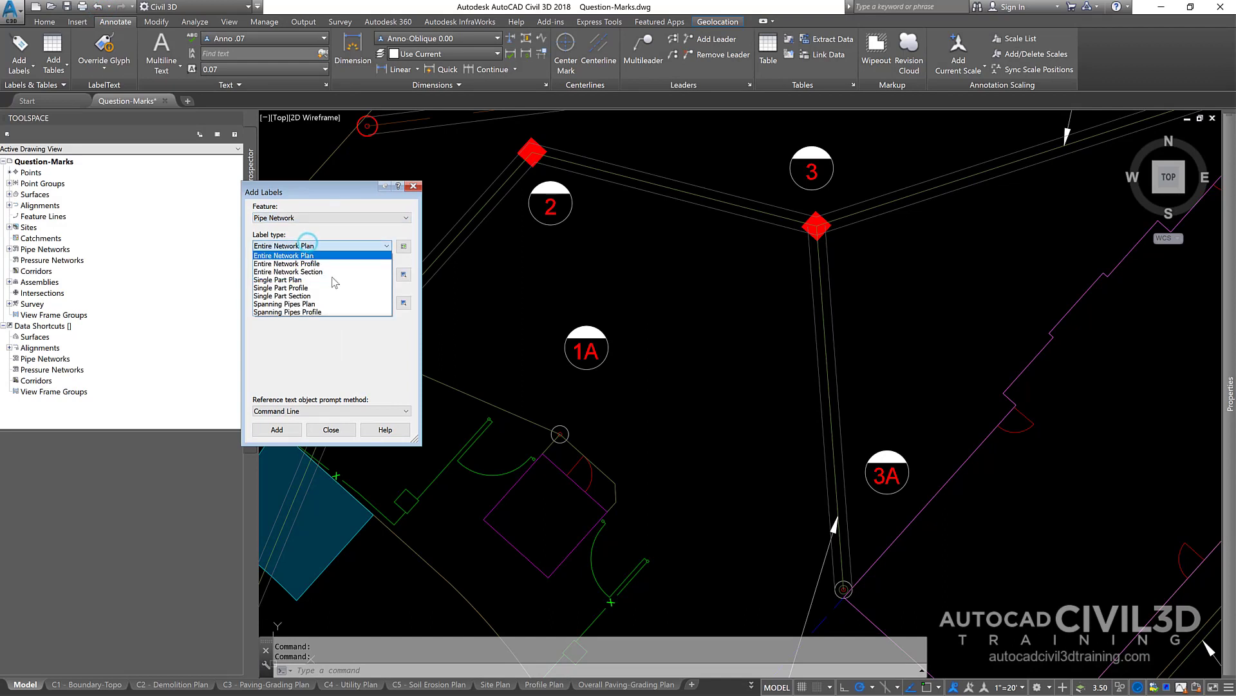
left_click(312, 304)
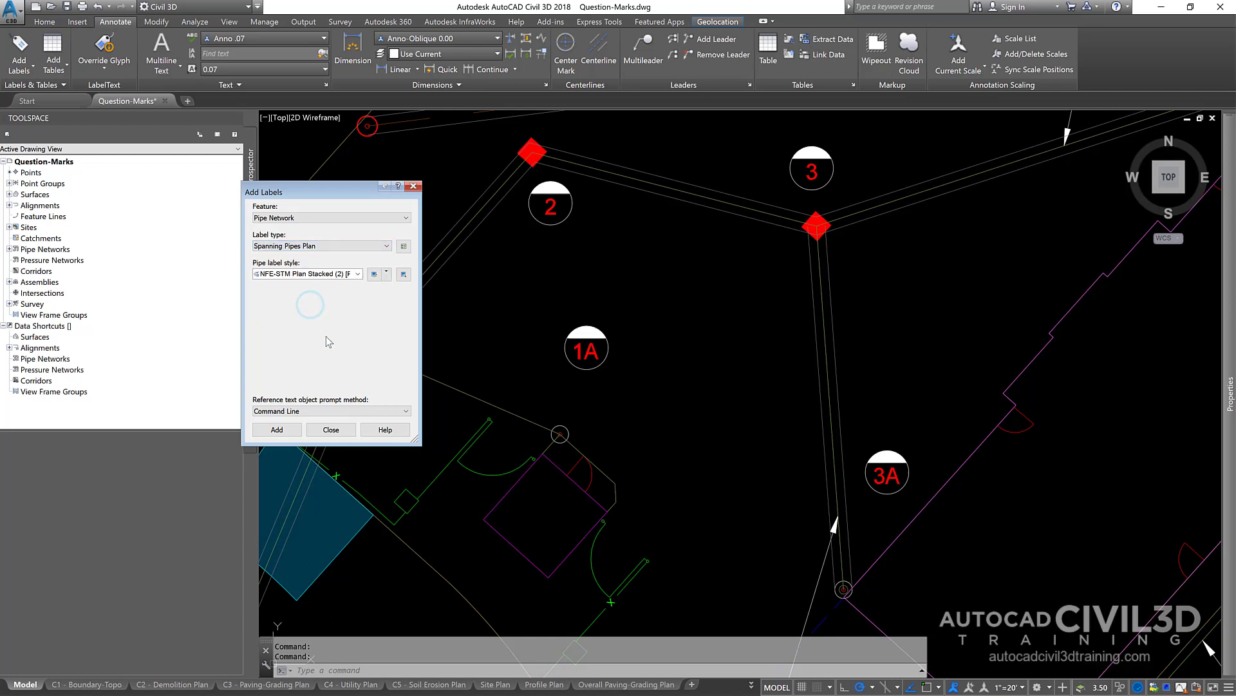
left_click(358, 274)
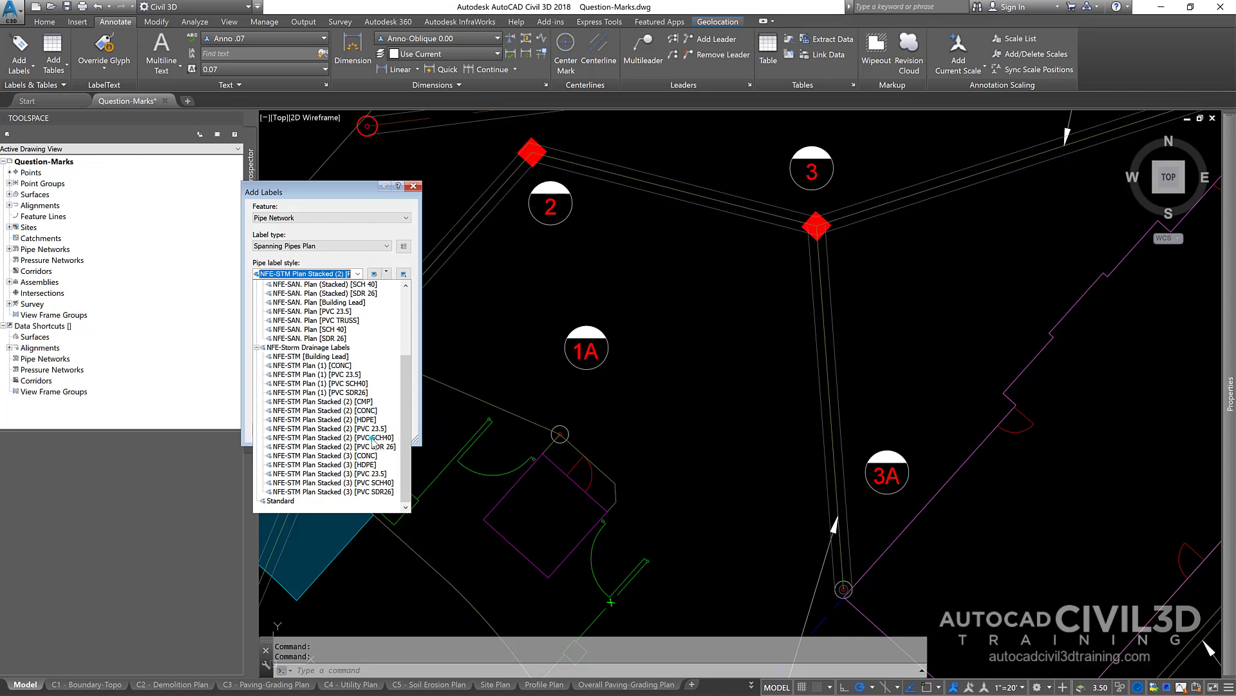
left_click(373, 438)
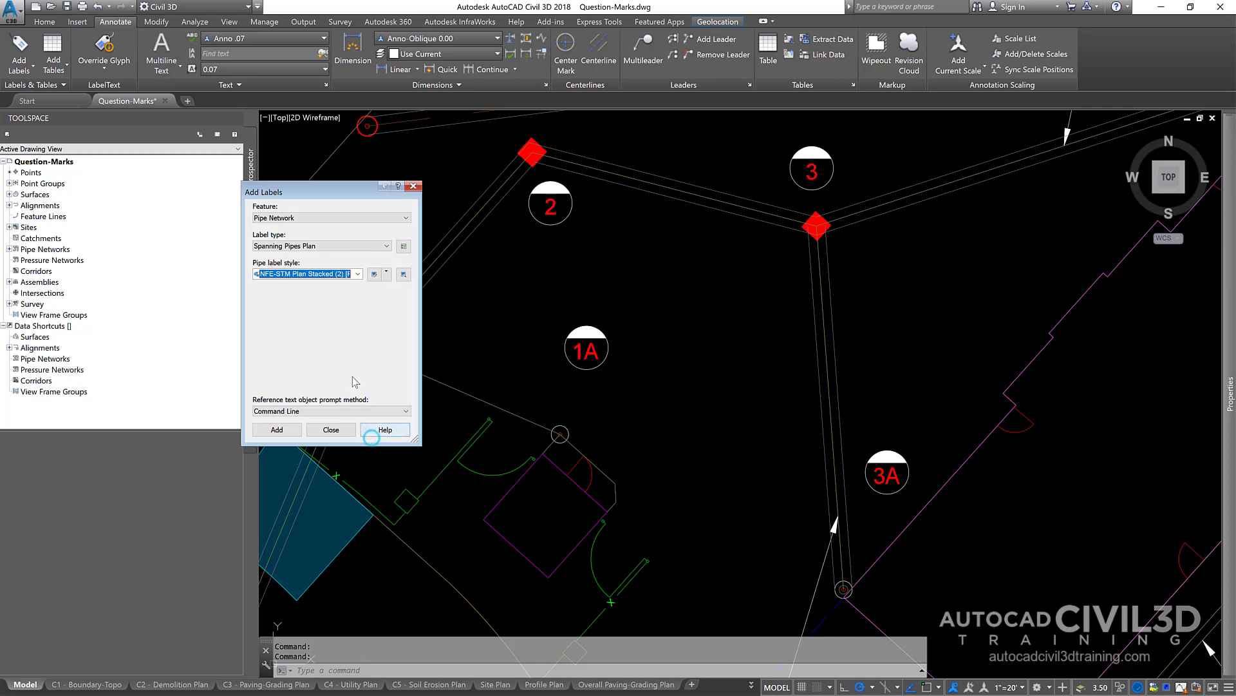
- Place a spanning label along the pipe near 1A, spanning the two picked network parts
left_click(299, 430)
middle_click_drag(554, 444, 668, 413)
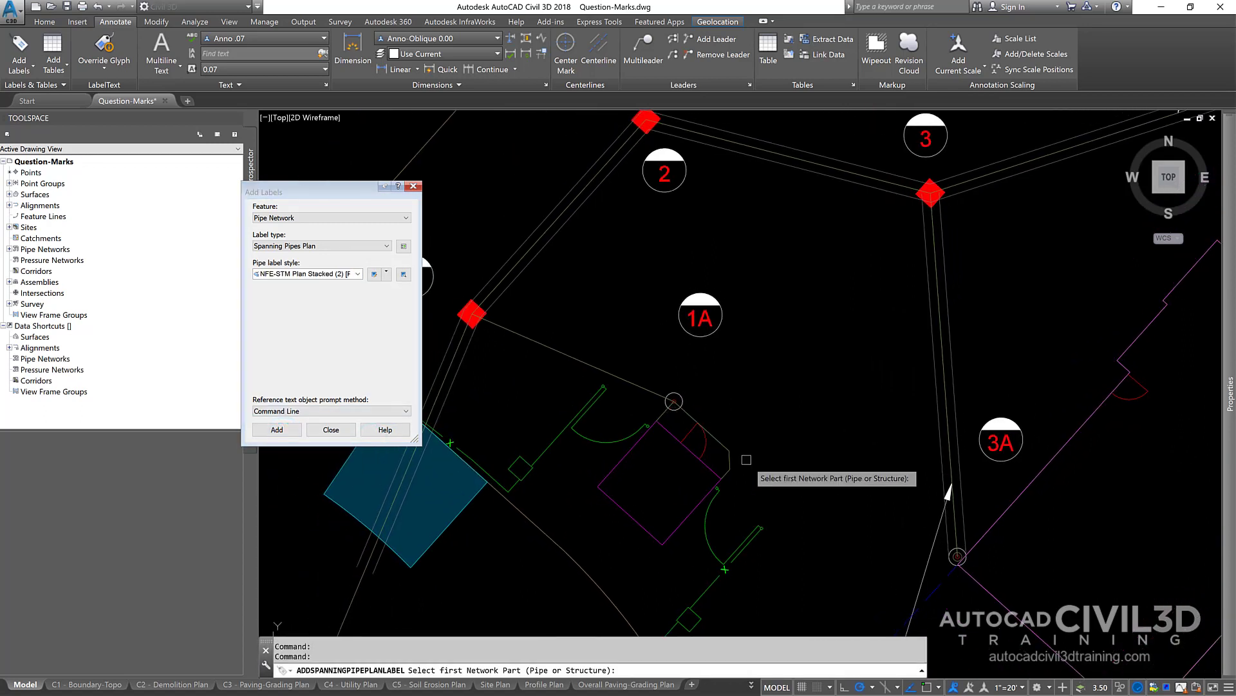
scroll(722, 476, "up", 3)
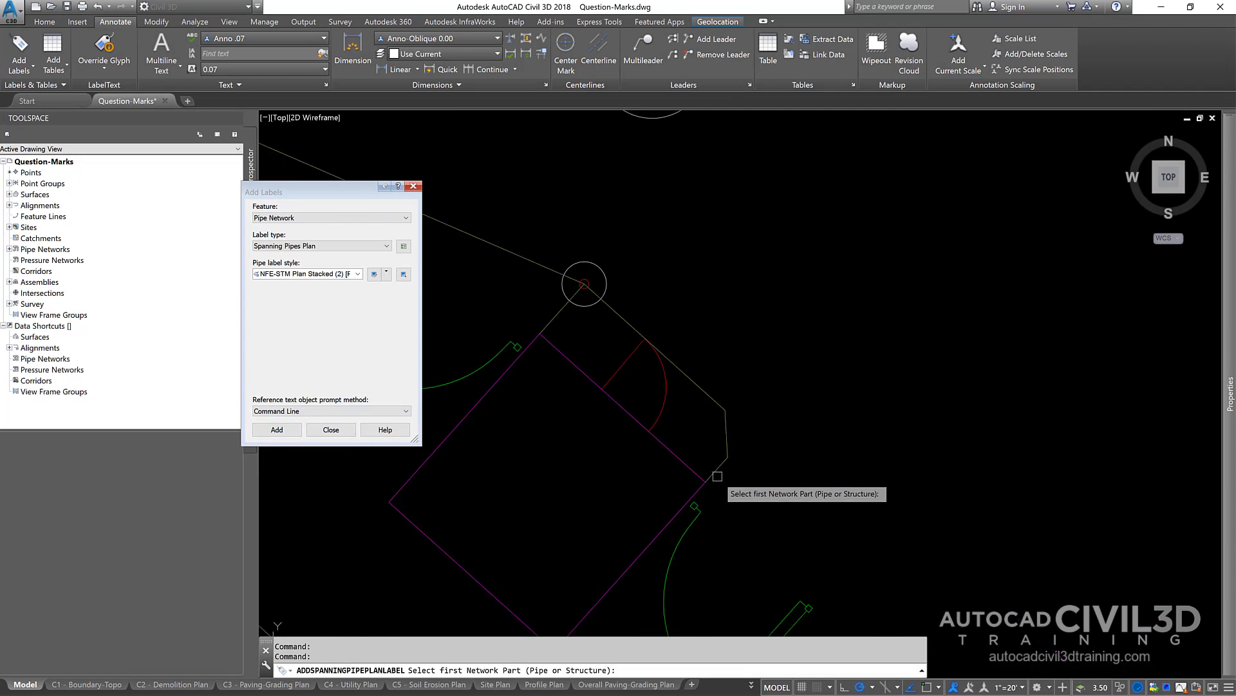
left_click(718, 476)
scroll(712, 474, "down", 3)
mouse_move(636, 380)
middle_mouse_down()
mouse_move(701, 439)
mouse_move(825, 498)
middle_mouse_up()
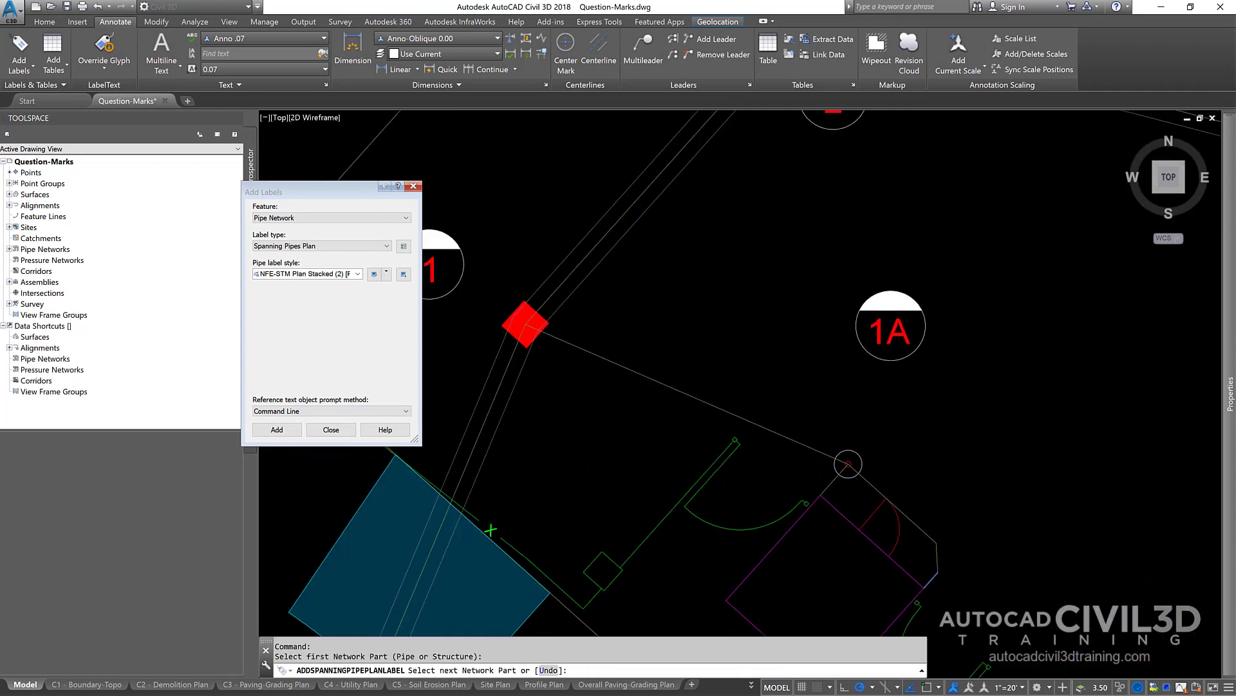
left_click(551, 335)
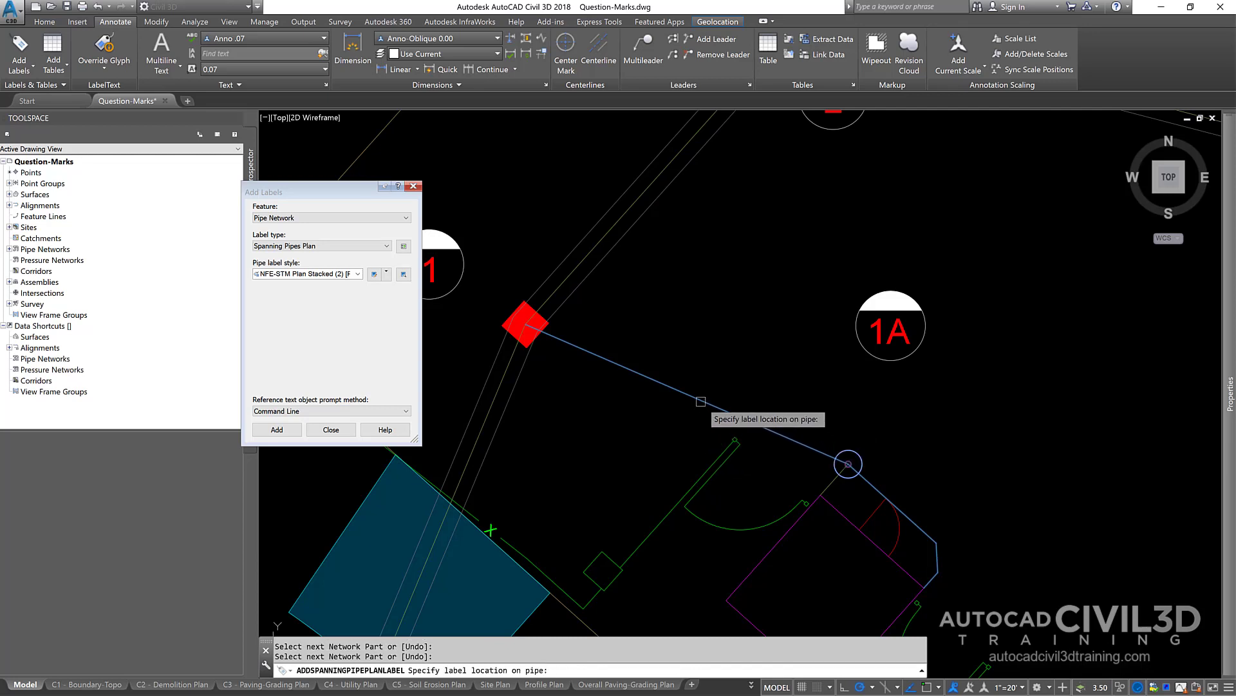
left_click(701, 401)
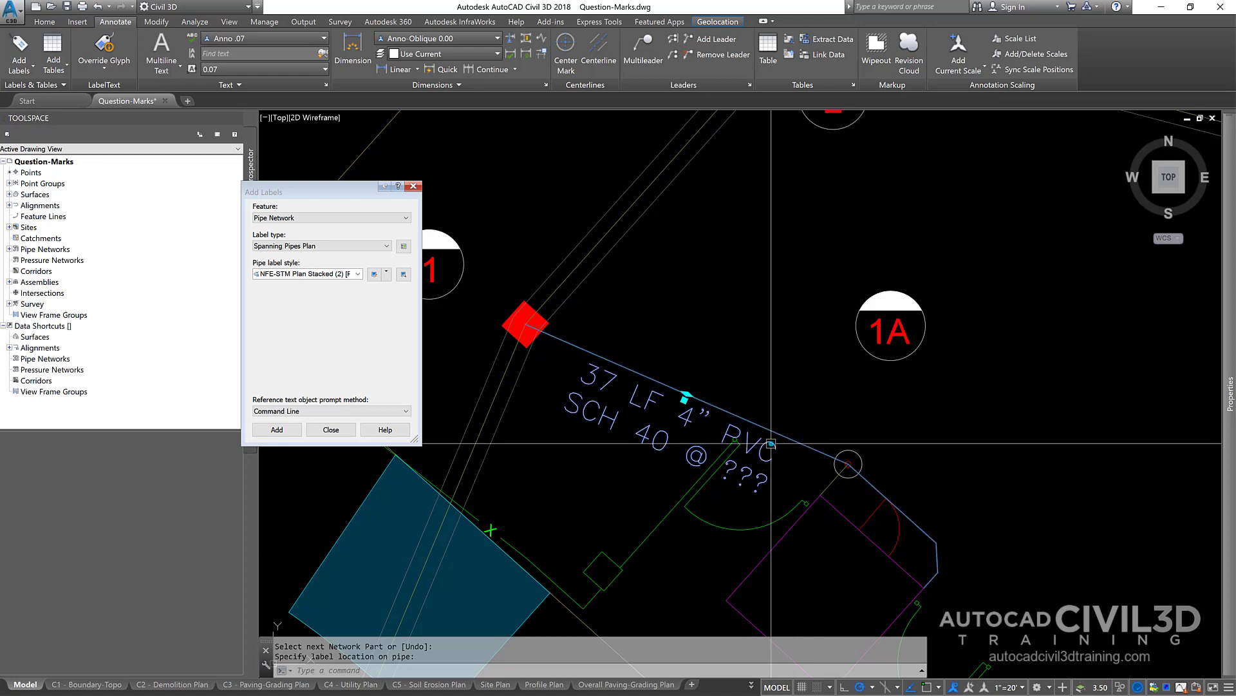
- Drag the '37 LF 4" PVC SCH 40 @ ???' label onto a leader above the pipe
left_click(685, 400)
left_click(685, 400)
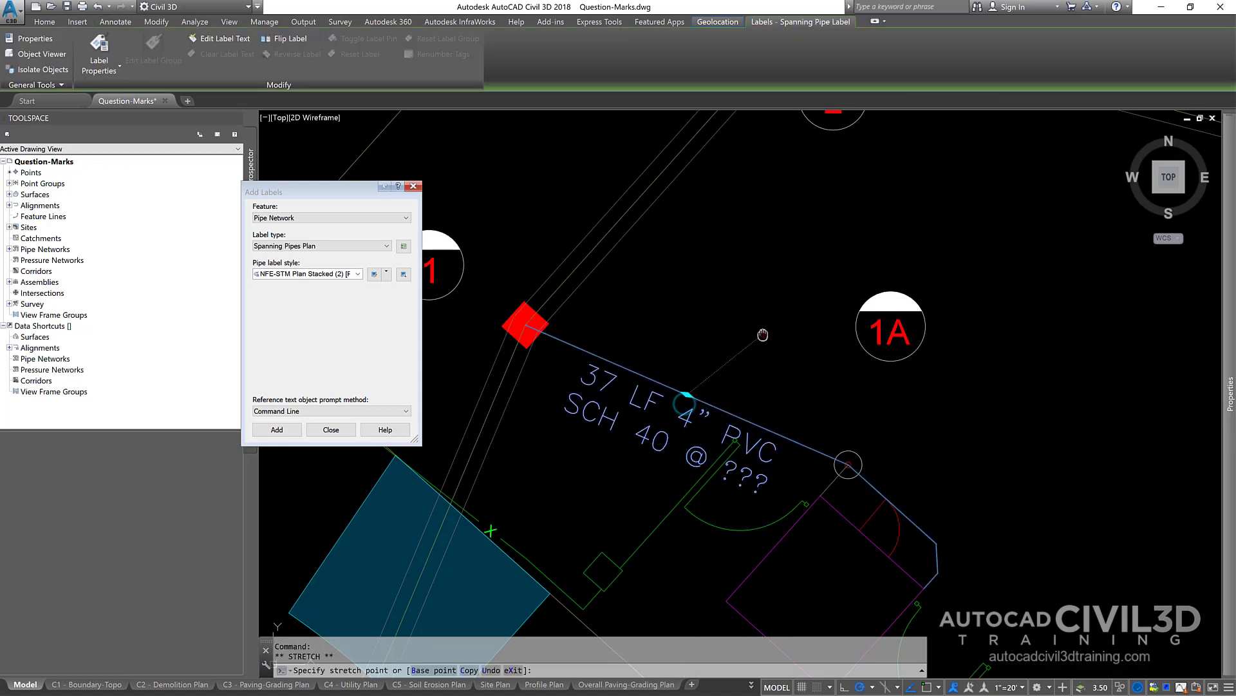
middle_click_drag(685, 400, 541, 463)
left_click(675, 279)
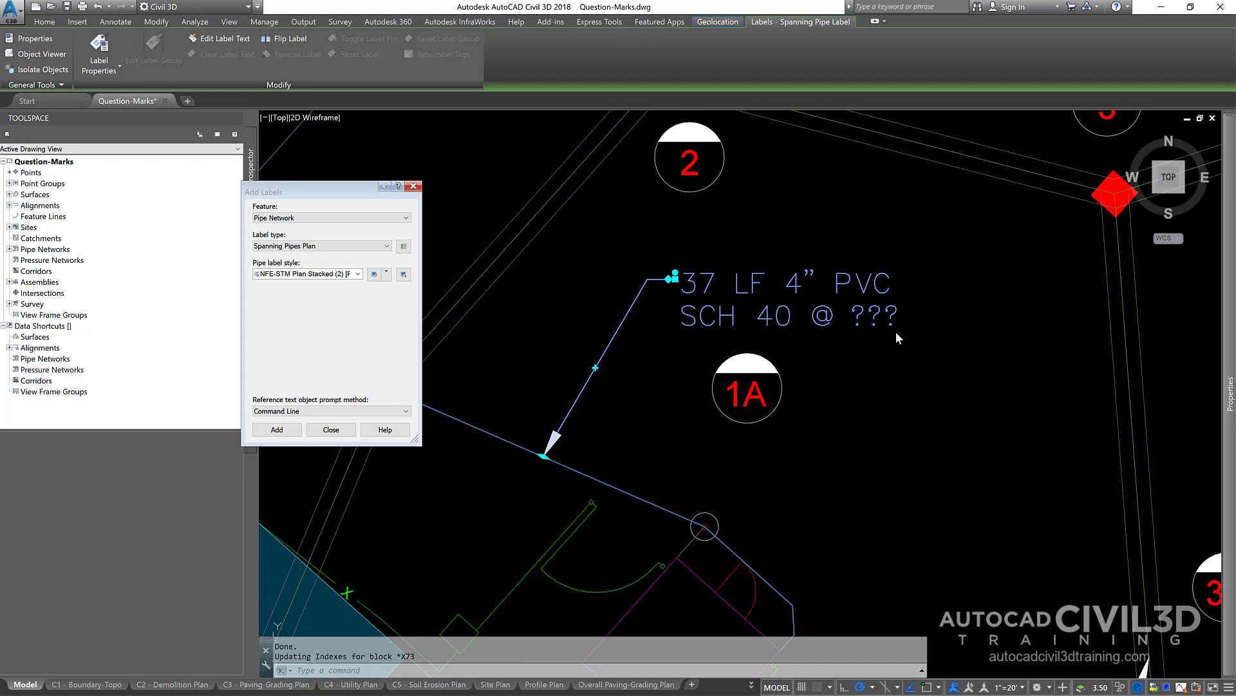
key("Escape")
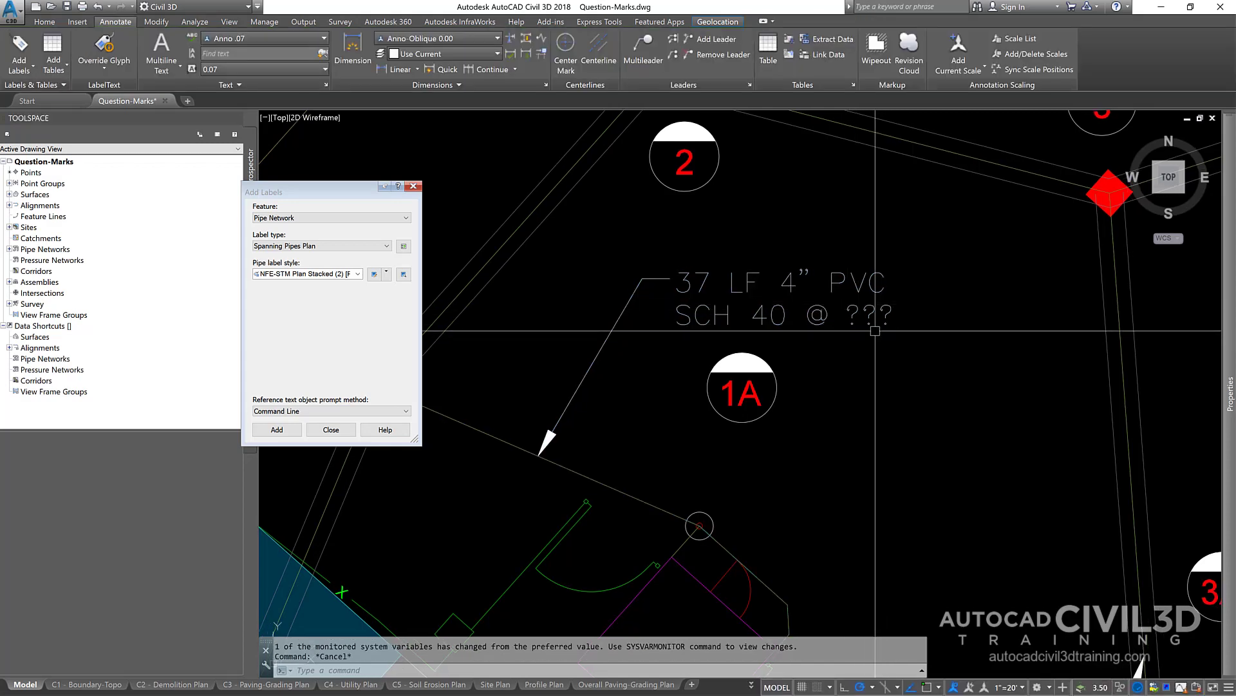
- Close the Add Labels dialog and pan to show more of the network
scroll(882, 348, "down", 3)
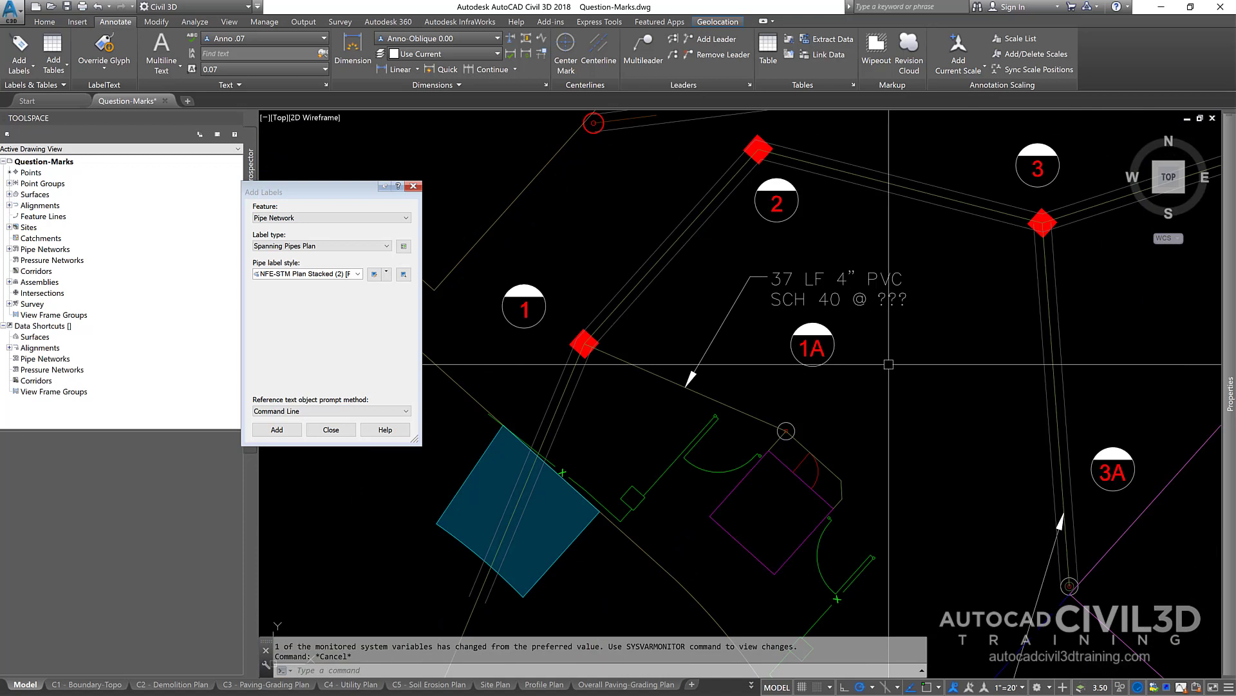
left_click(413, 186)
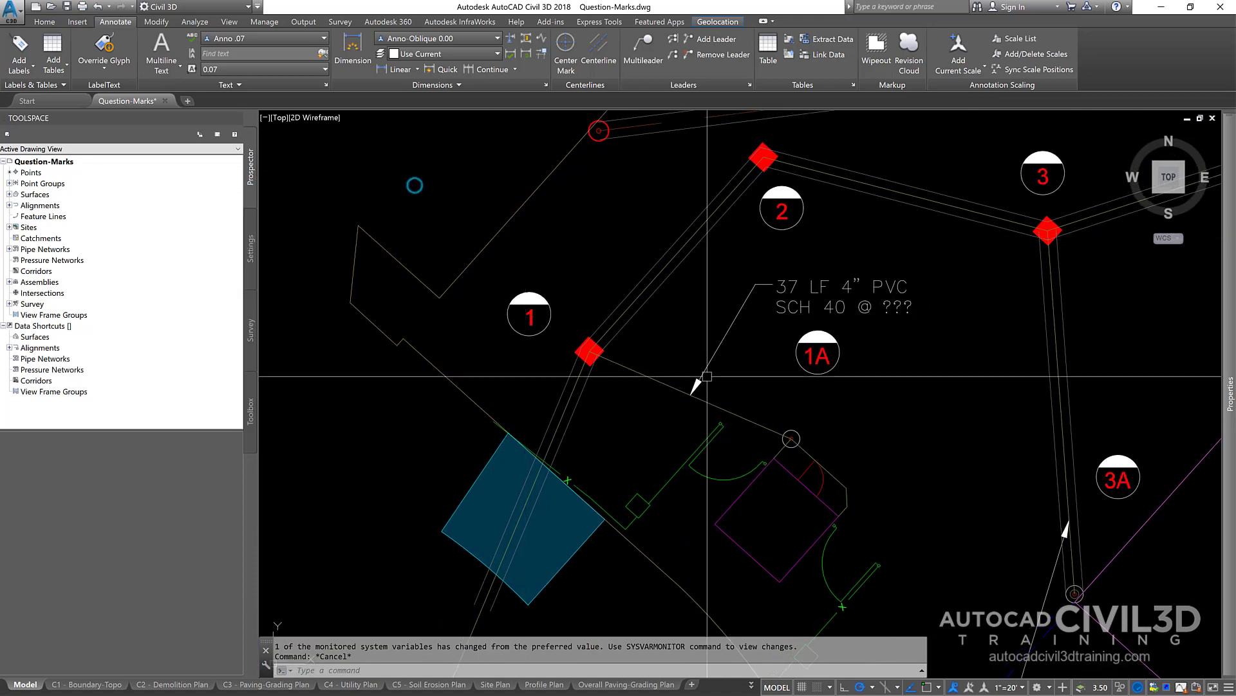
middle_click_drag(887, 409, 811, 400)
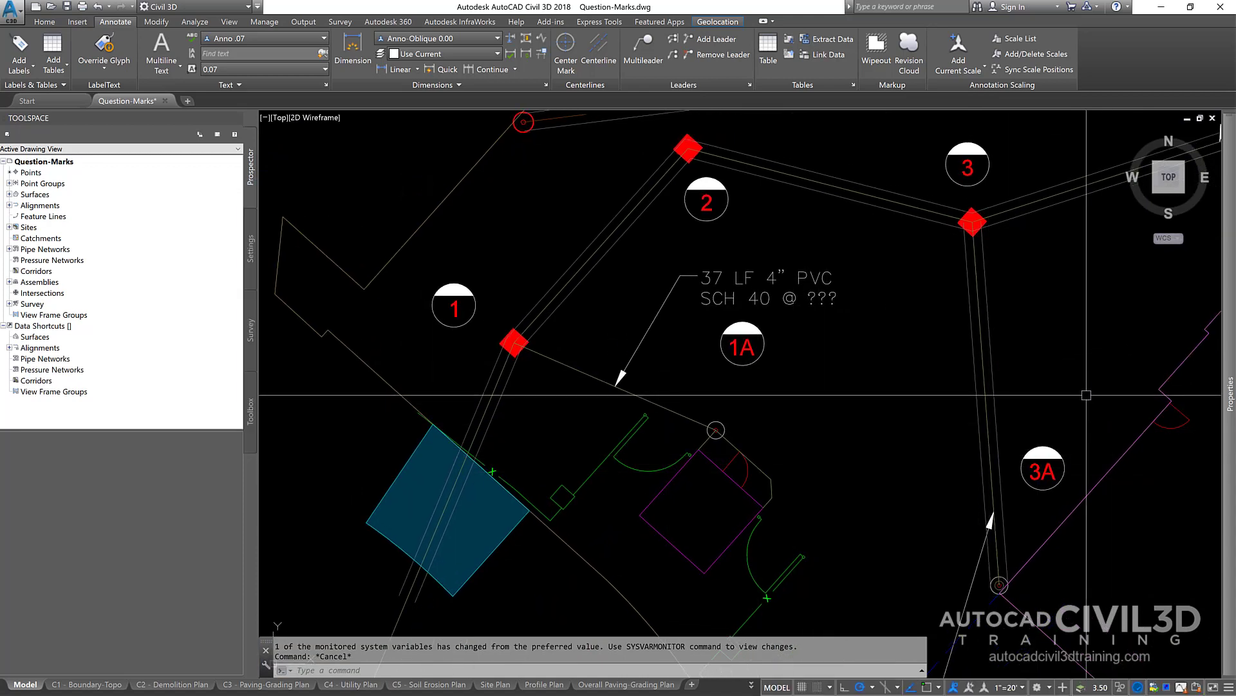
- Check the slopes of the two short pipes near the building corner and pin Properties open
mouse_move(1234, 342)
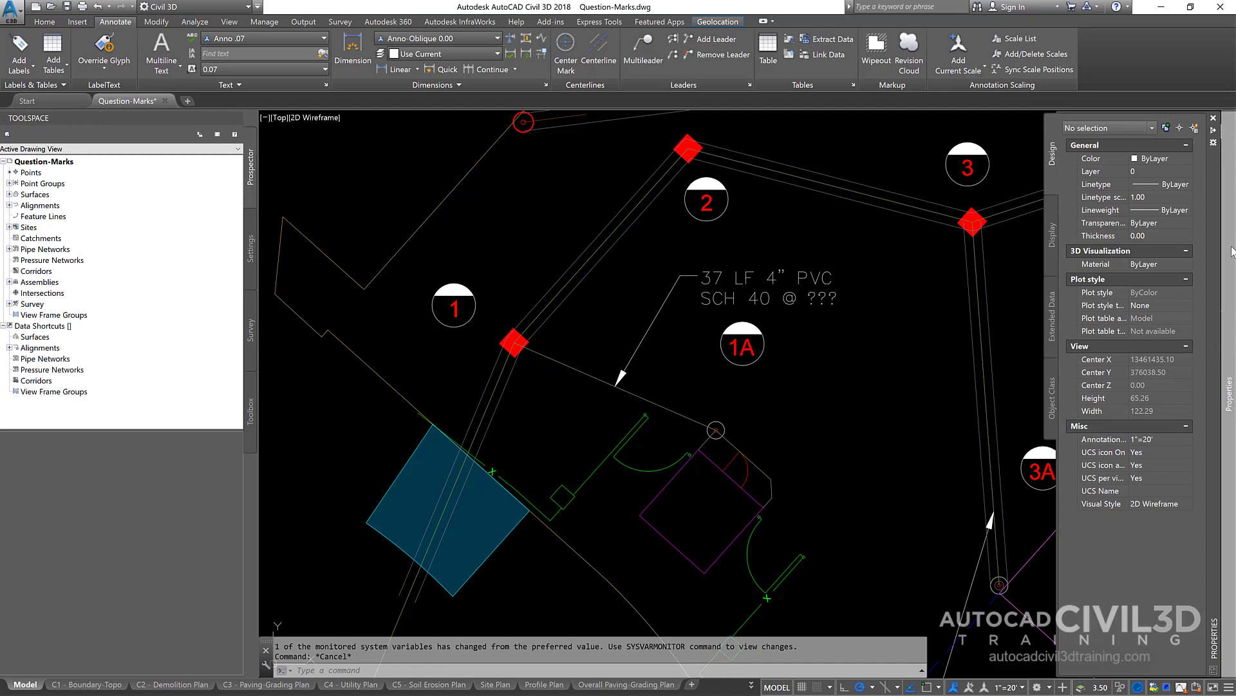
scroll(751, 505, "up", 5)
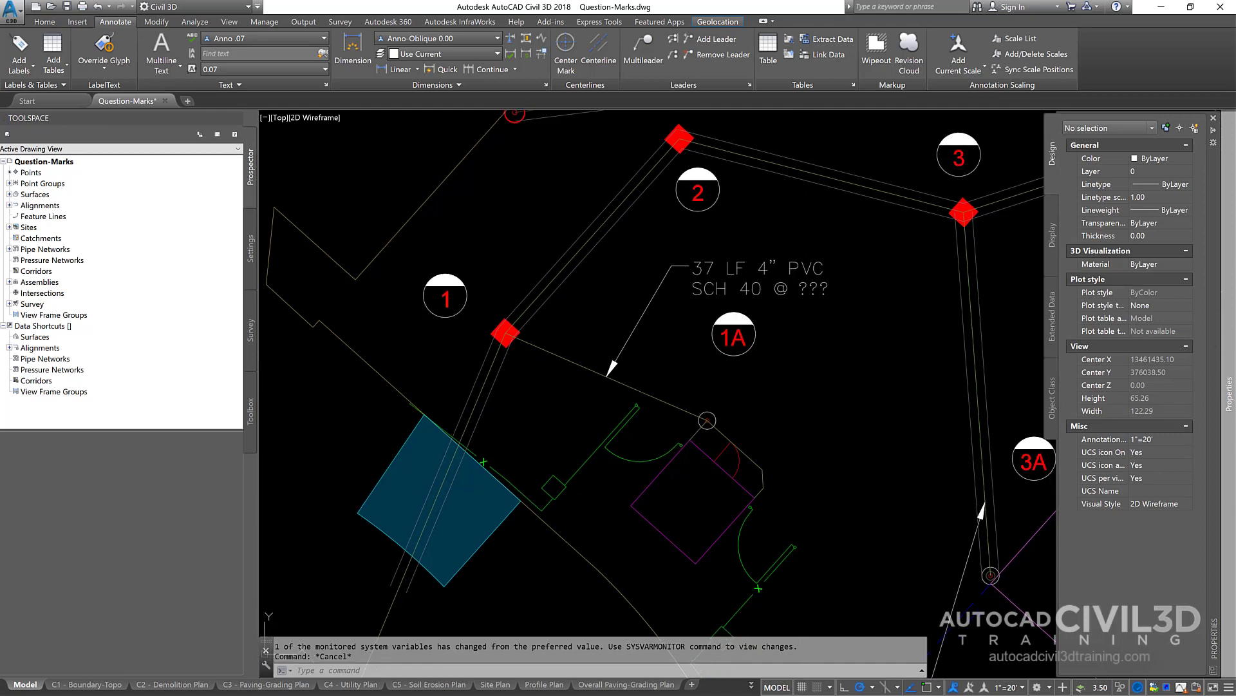
left_click(753, 483)
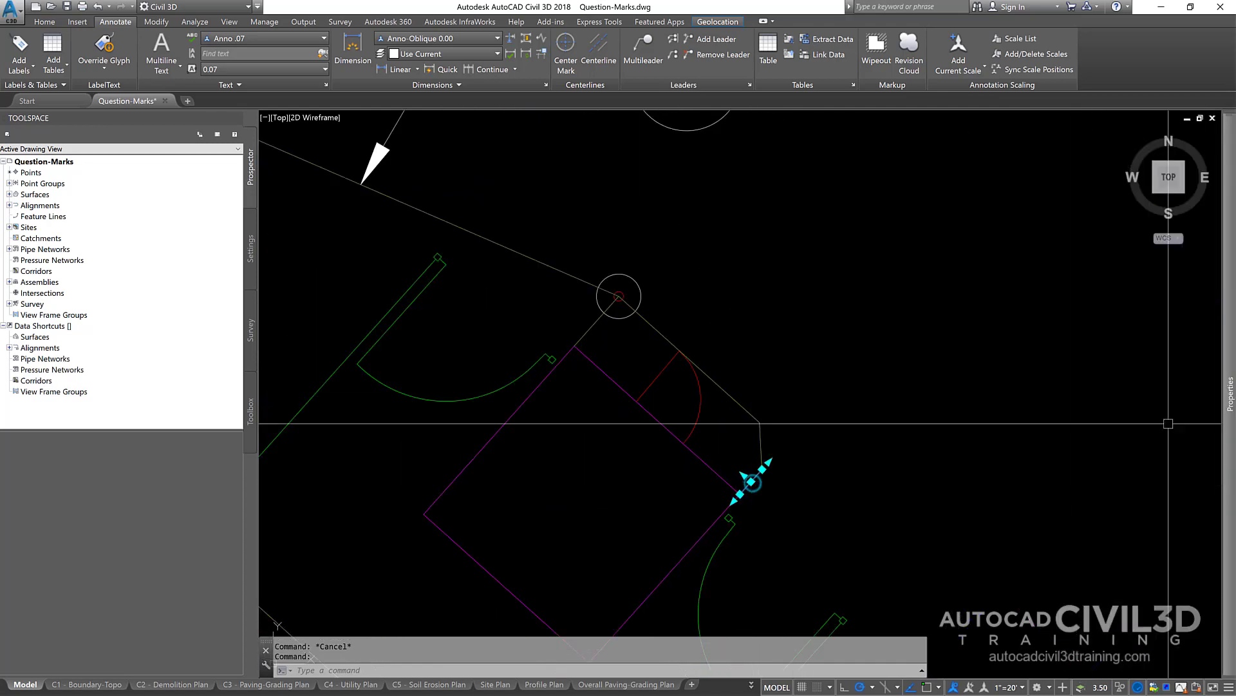
mouse_move(1230, 399)
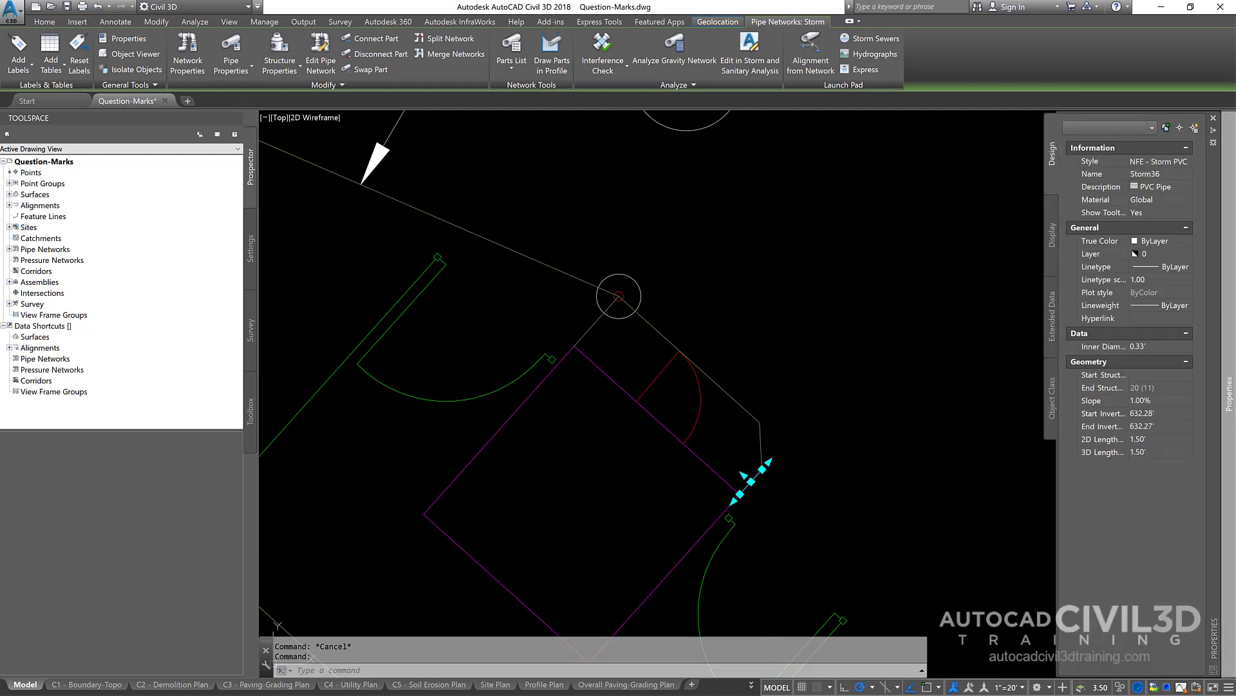
key("Escape")
left_click(760, 444)
mouse_move(1231, 170)
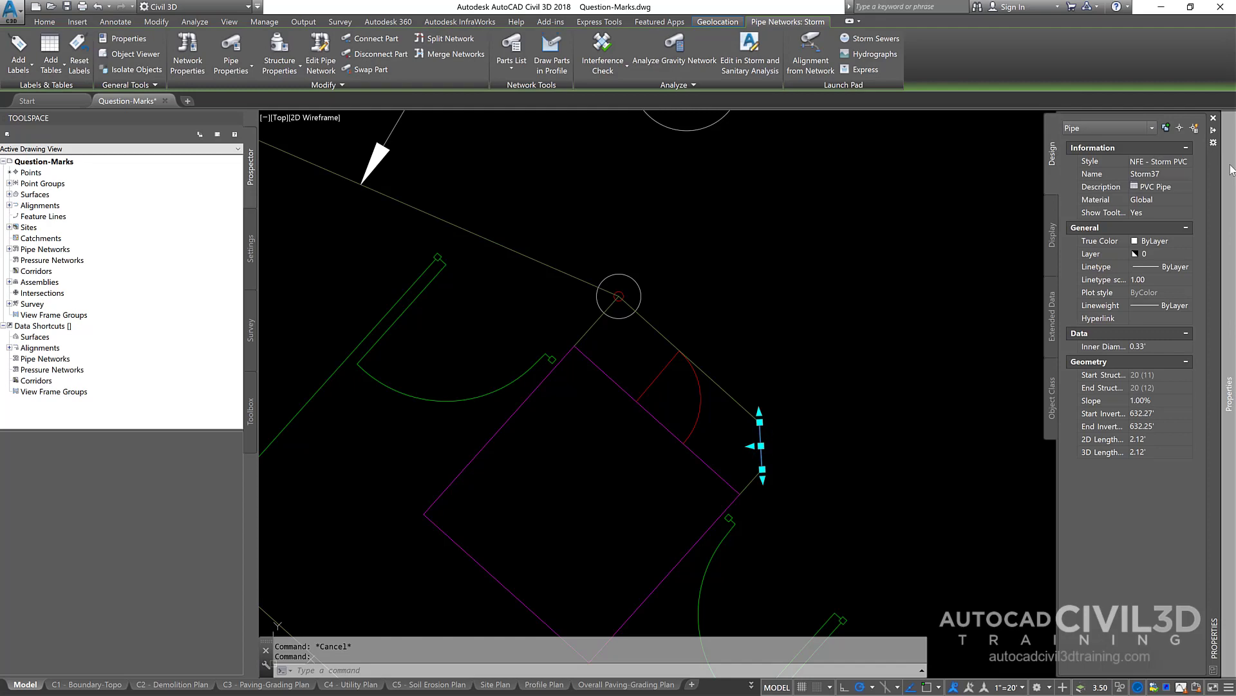
left_click(1214, 131)
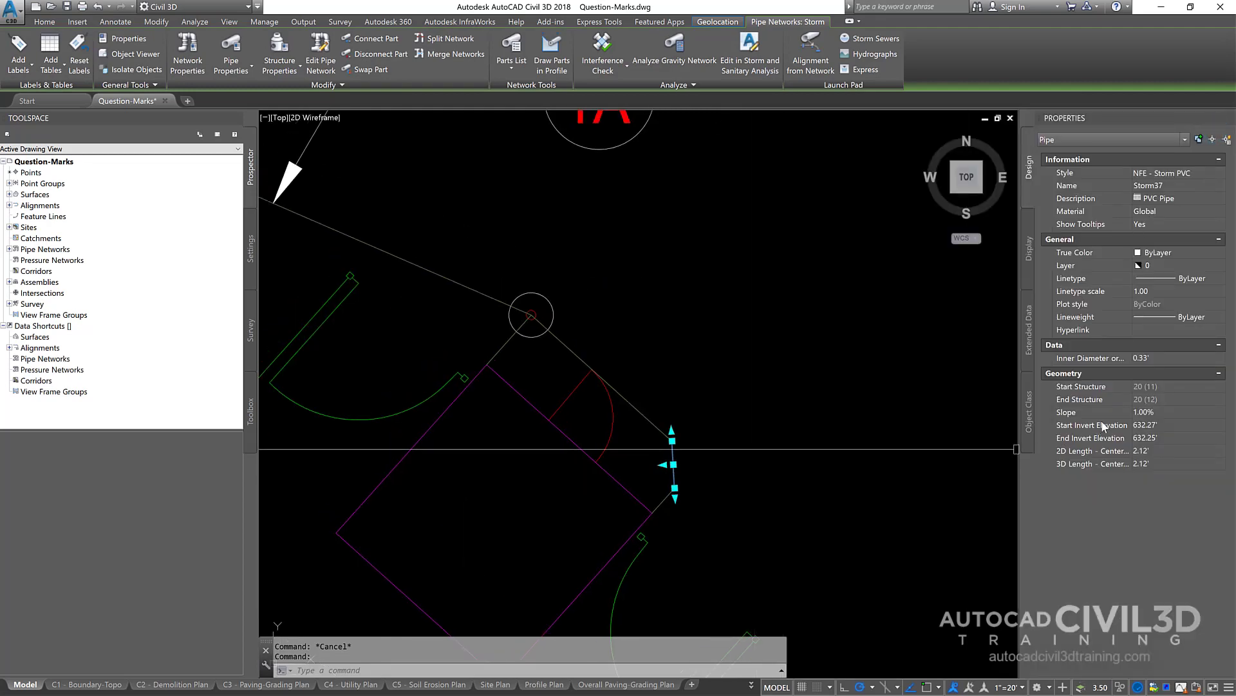
- Select the diagonal pipe toward 1A, then zoom out to show 1A and its ??? label
key("Escape")
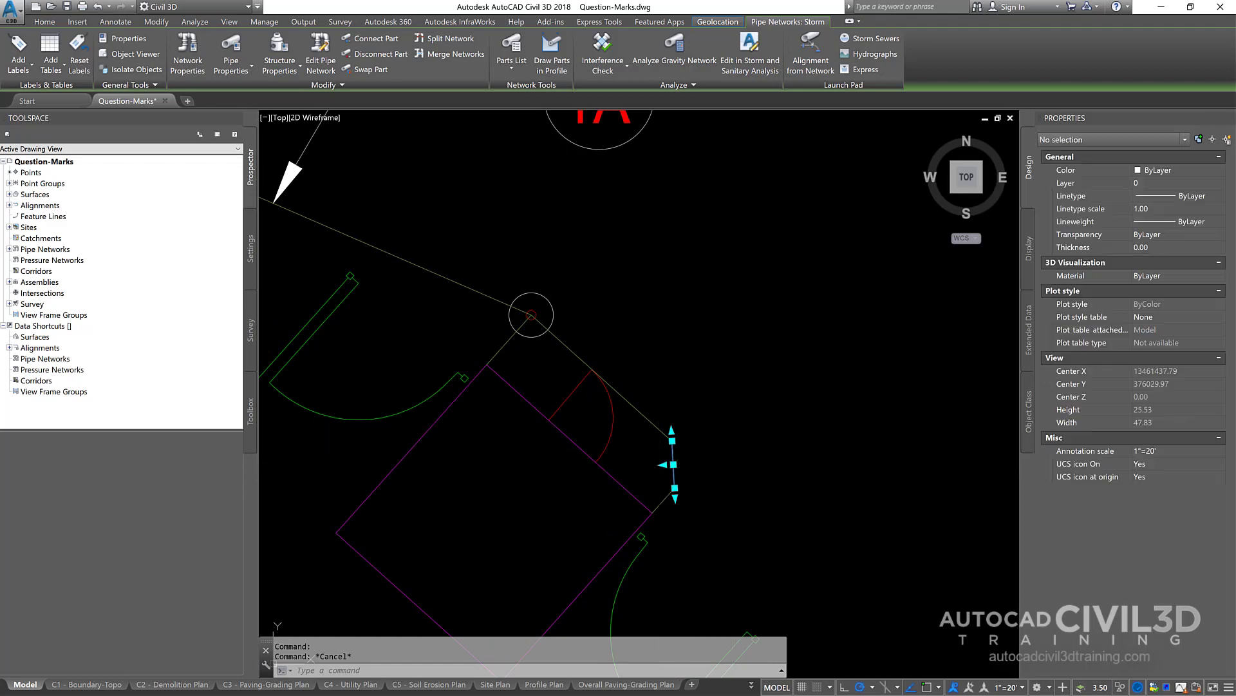
left_click(659, 426)
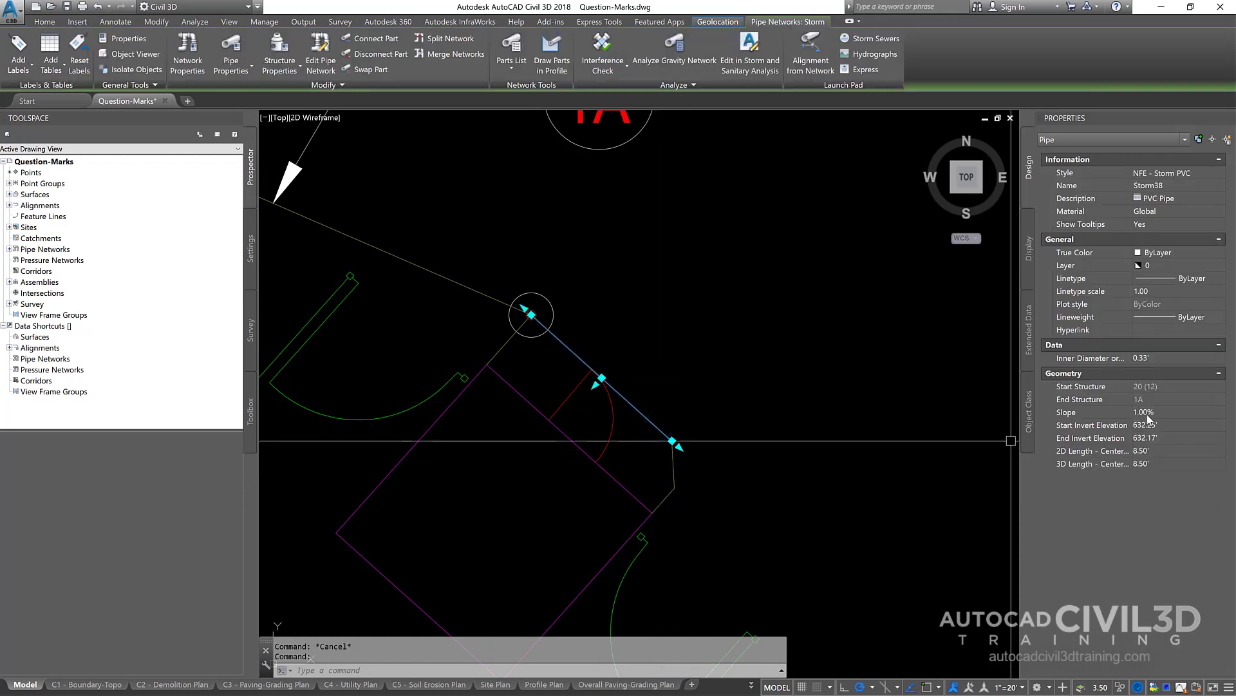
mouse_move(505, 276)
middle_mouse_down()
mouse_move(718, 412)
mouse_move(756, 464)
middle_mouse_up()
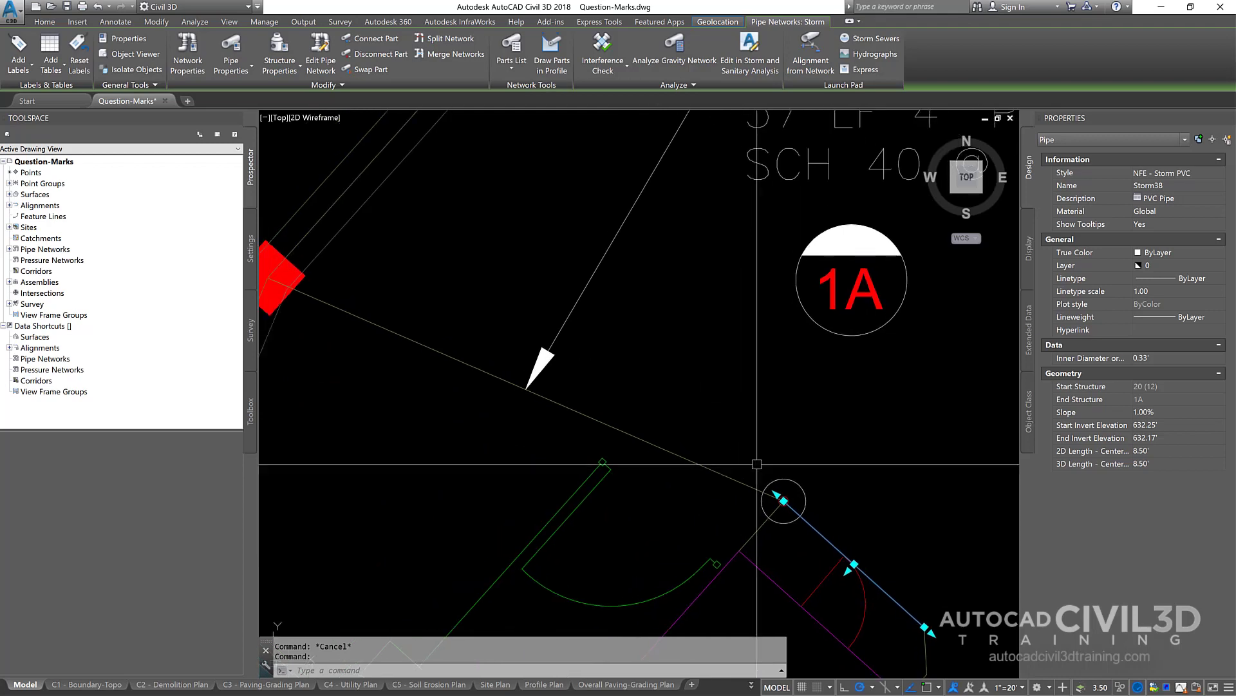
scroll(757, 463, "down", 2)
key("Escape")
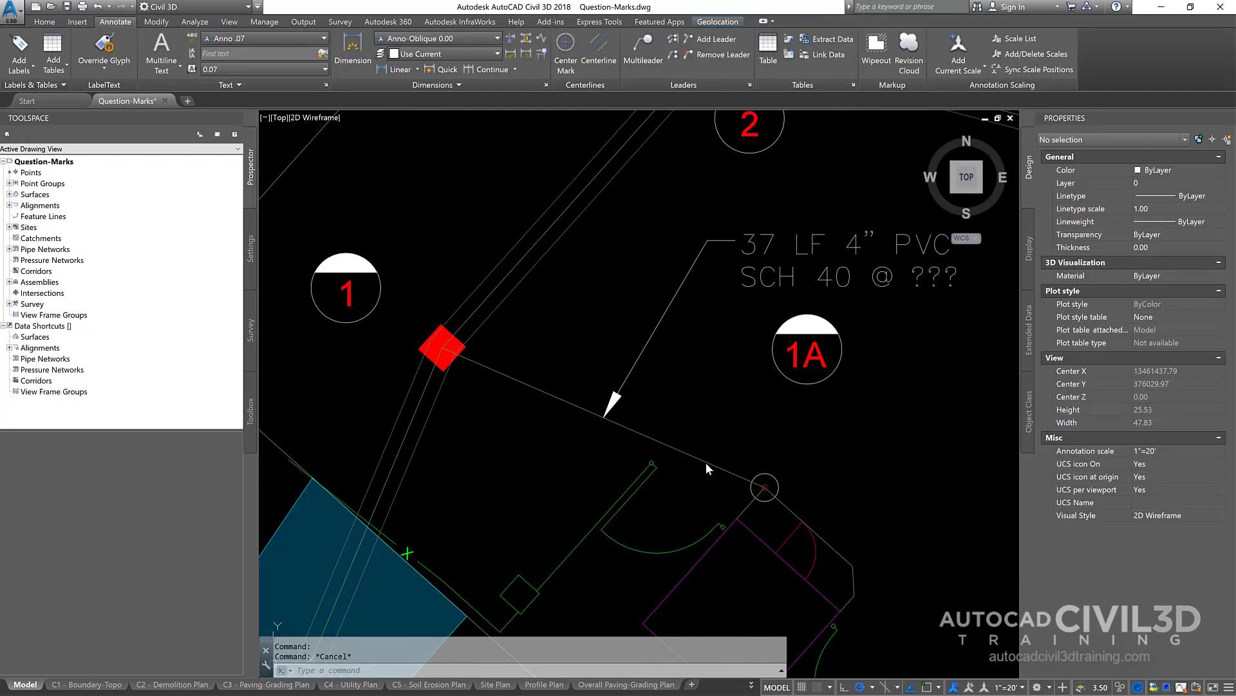
- Select the spanning pipe under the ??? label and read its -1.00% slope from 1A to 1
left_click(707, 463)
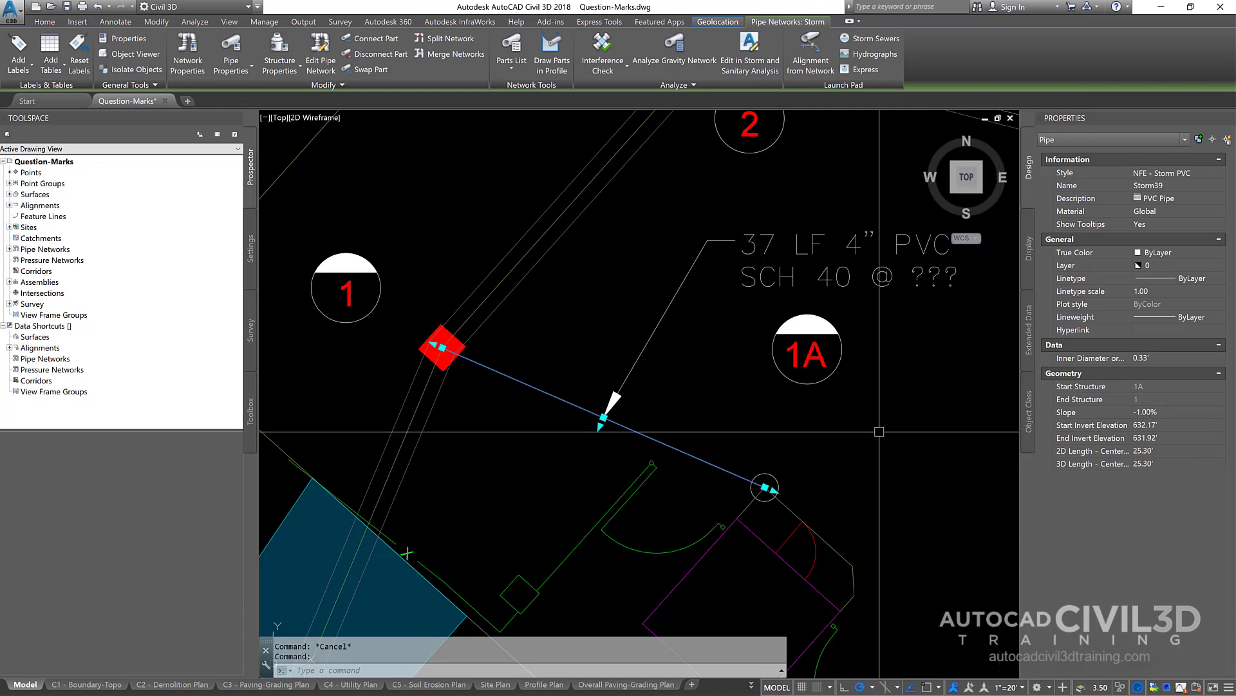
middle_click_drag(897, 433, 806, 419)
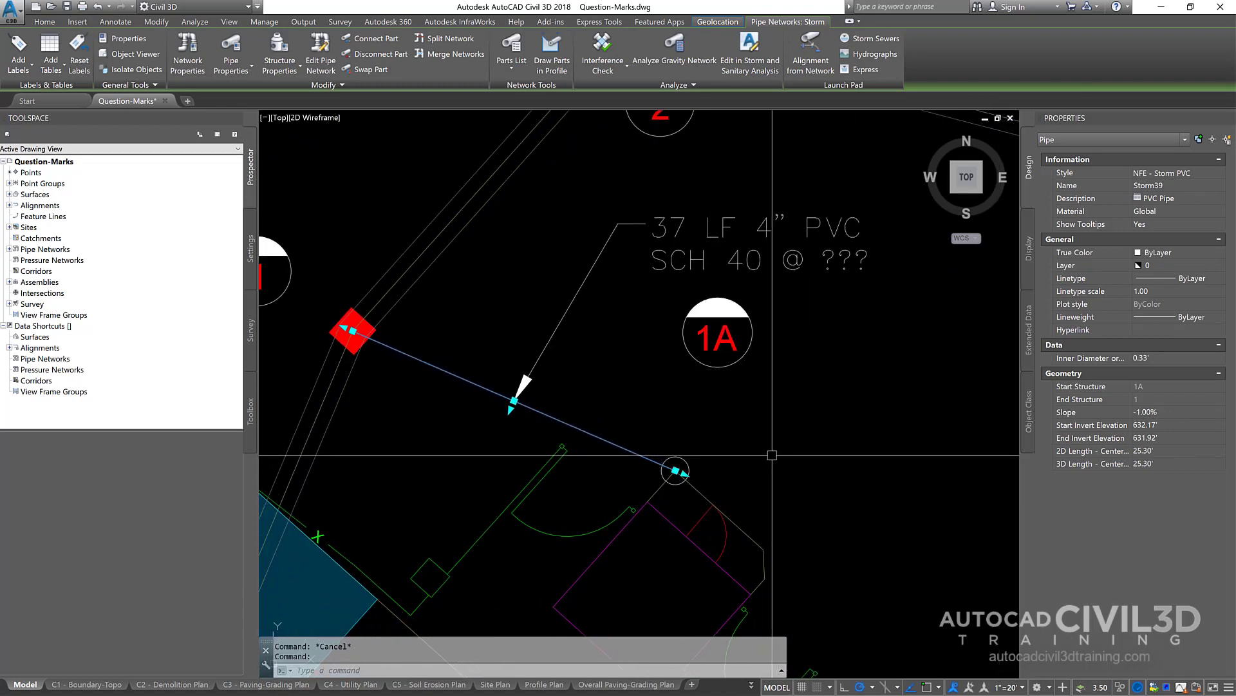
middle_click_drag(819, 312, 792, 324)
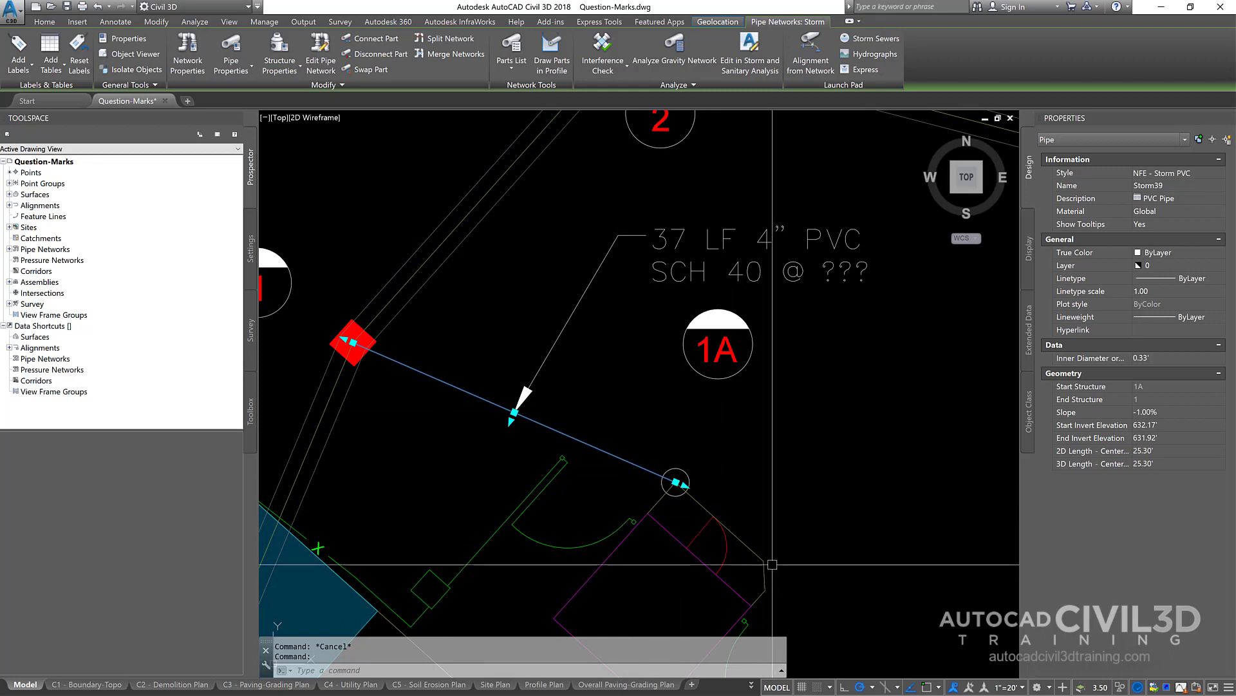
mouse_move(746, 505)
middle_mouse_down()
mouse_move(773, 503)
mouse_move(715, 487)
middle_mouse_up()
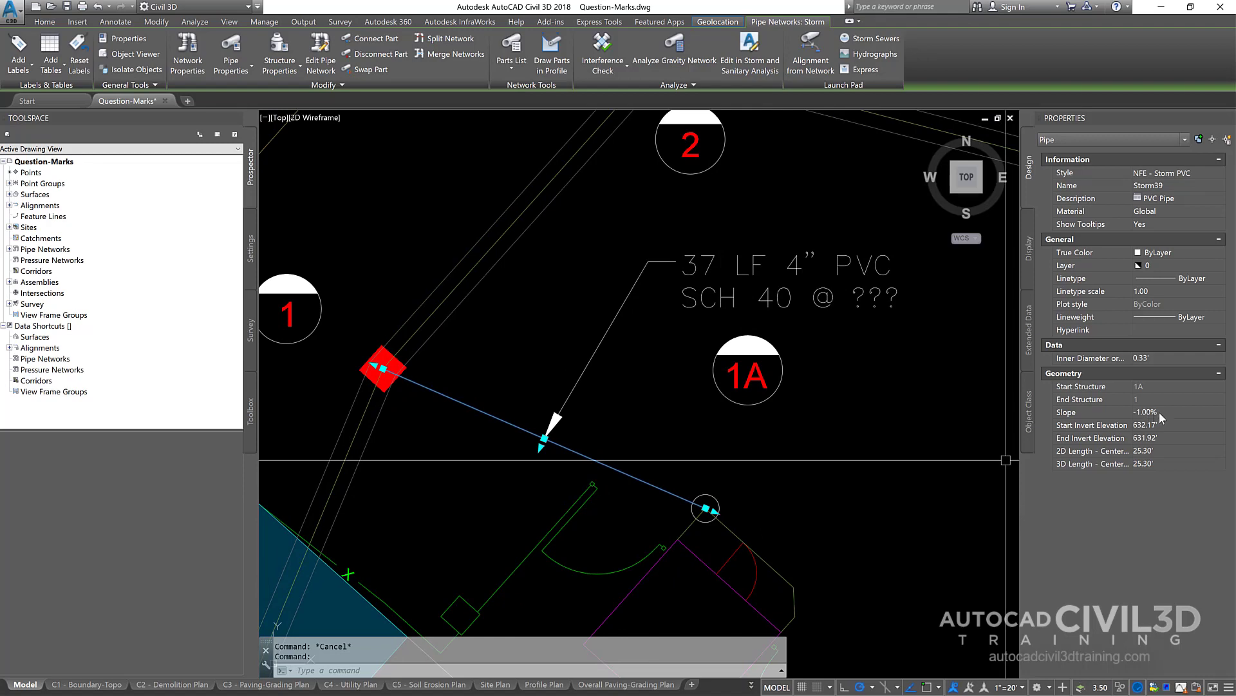
key("Escape")
middle_click_drag(678, 430, 685, 433)
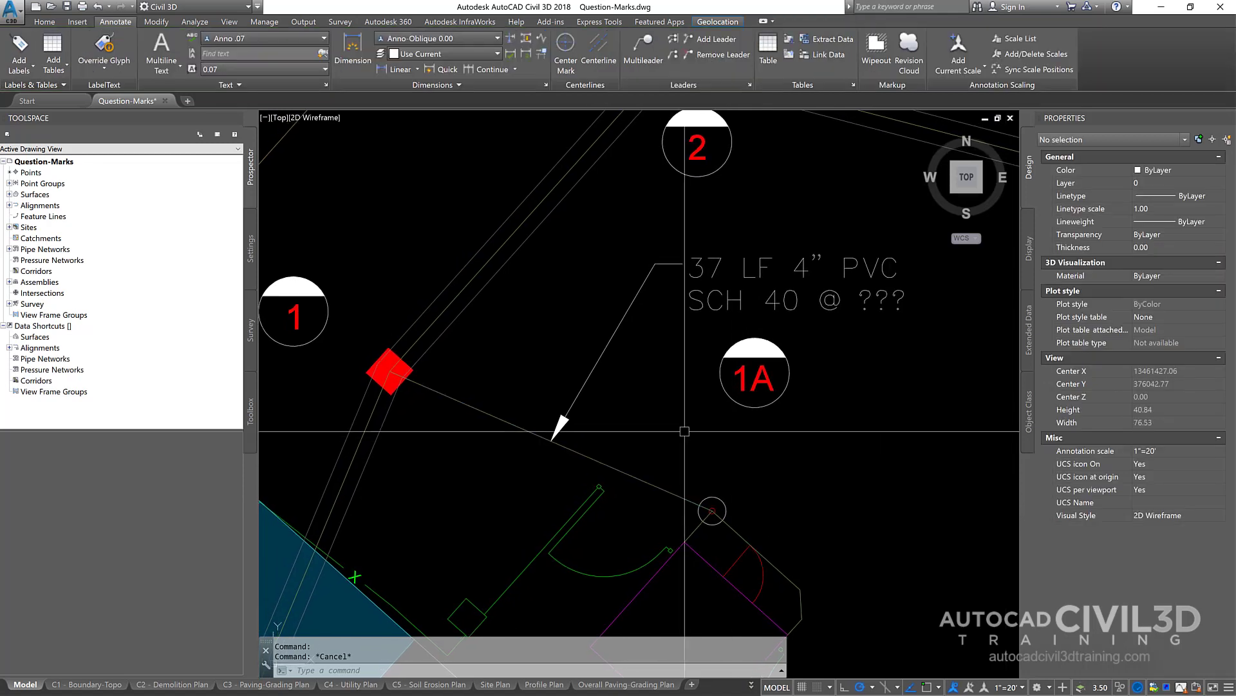
left_click(523, 427)
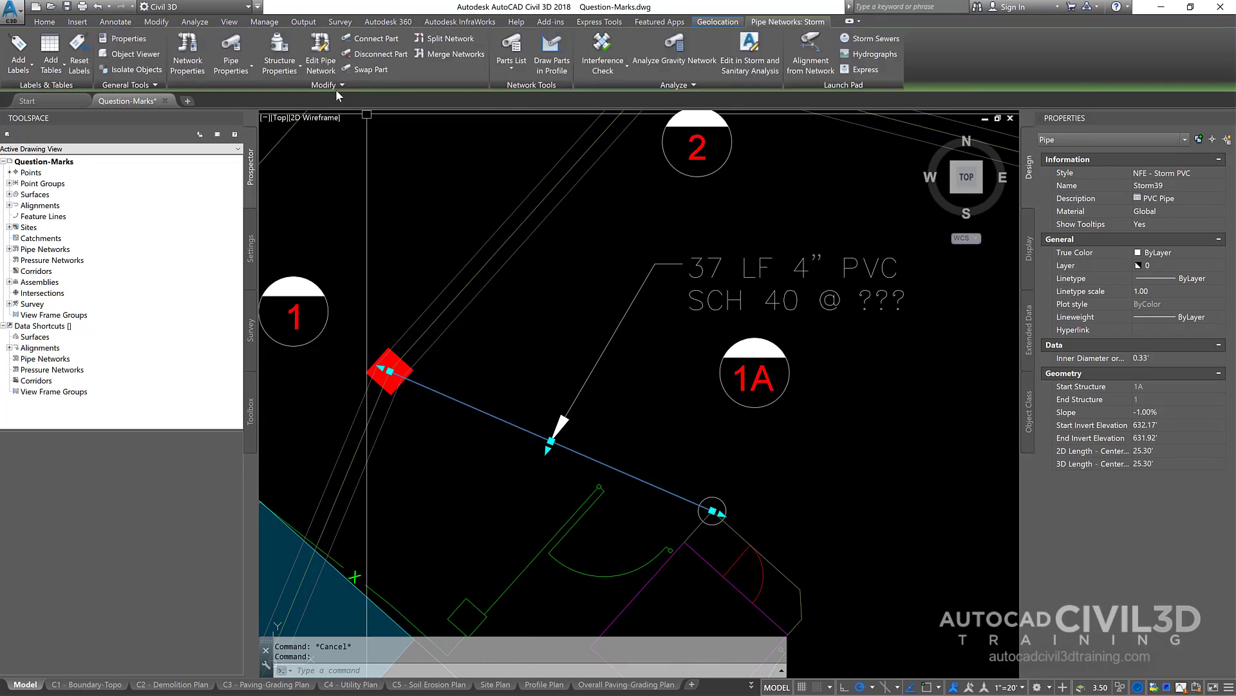
- Change the spanning pipe's flow direction, picking 1A as upstream and structure 1 as downstream
left_click(328, 86)
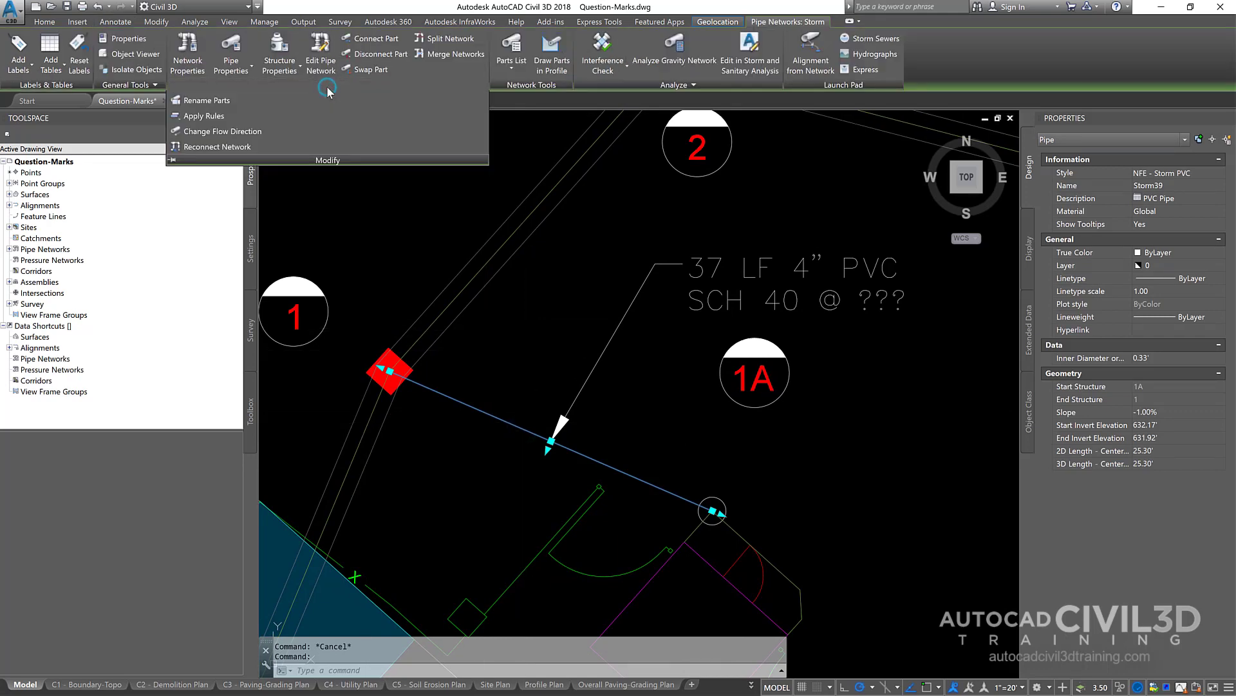
left_click(230, 131)
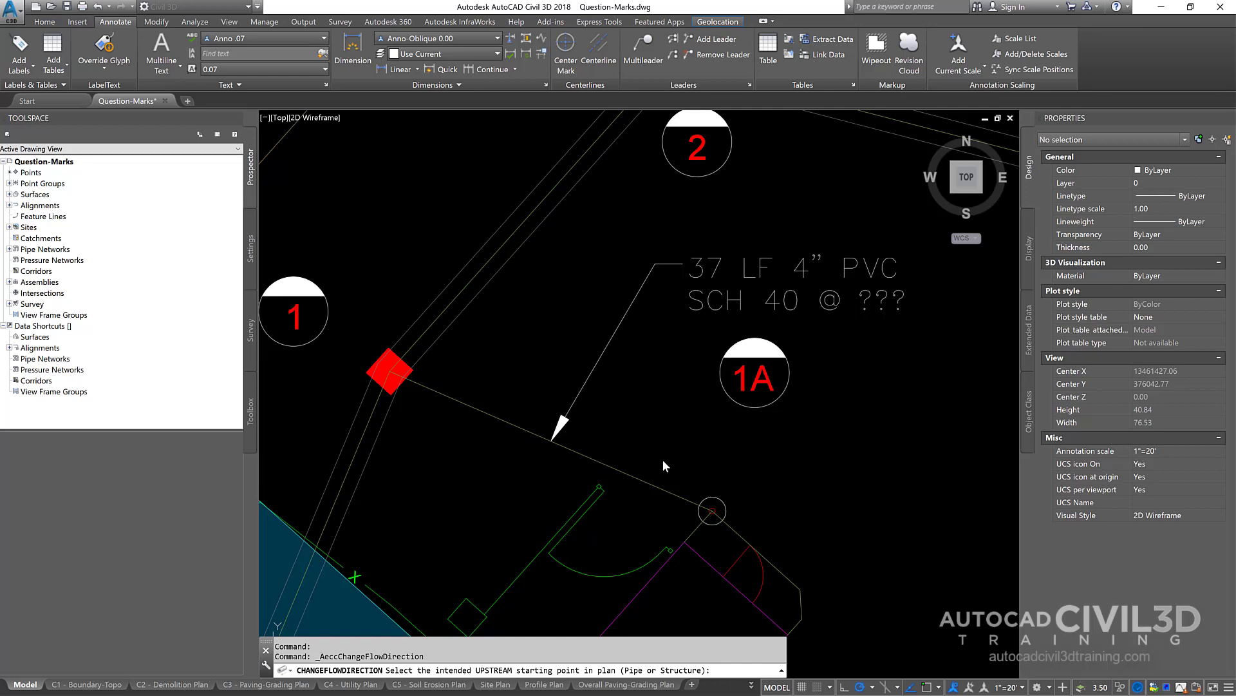
middle_click_drag(663, 458, 640, 438)
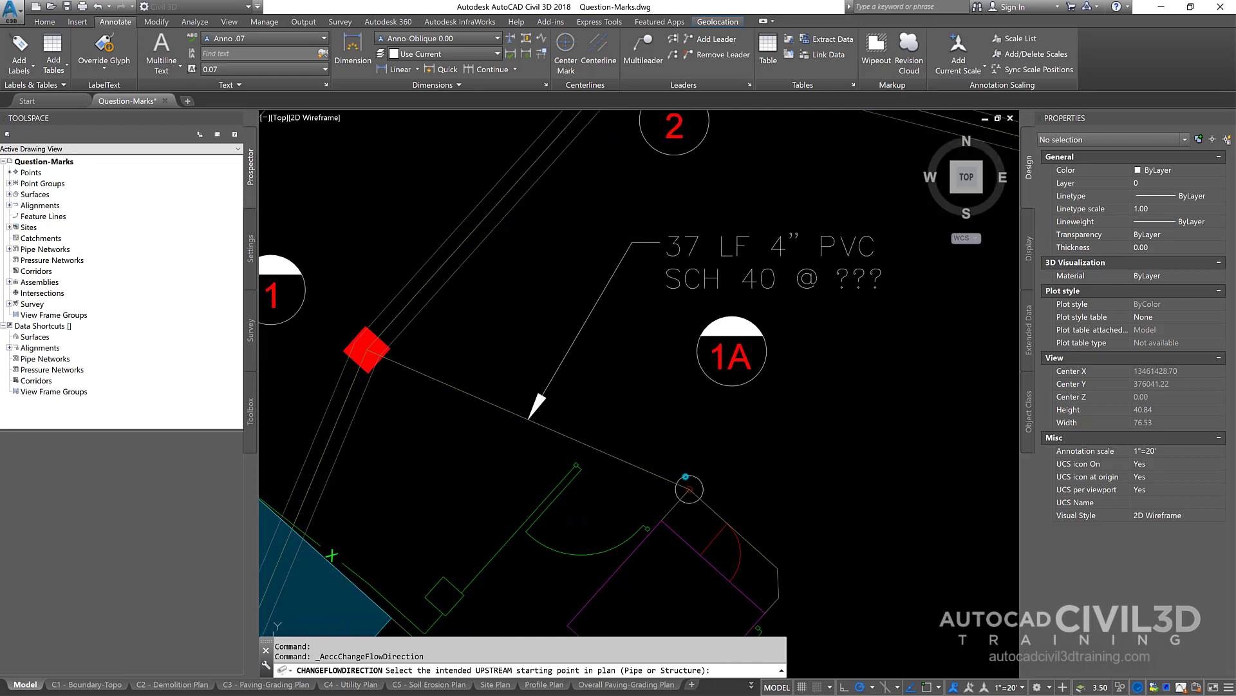
left_click(685, 476)
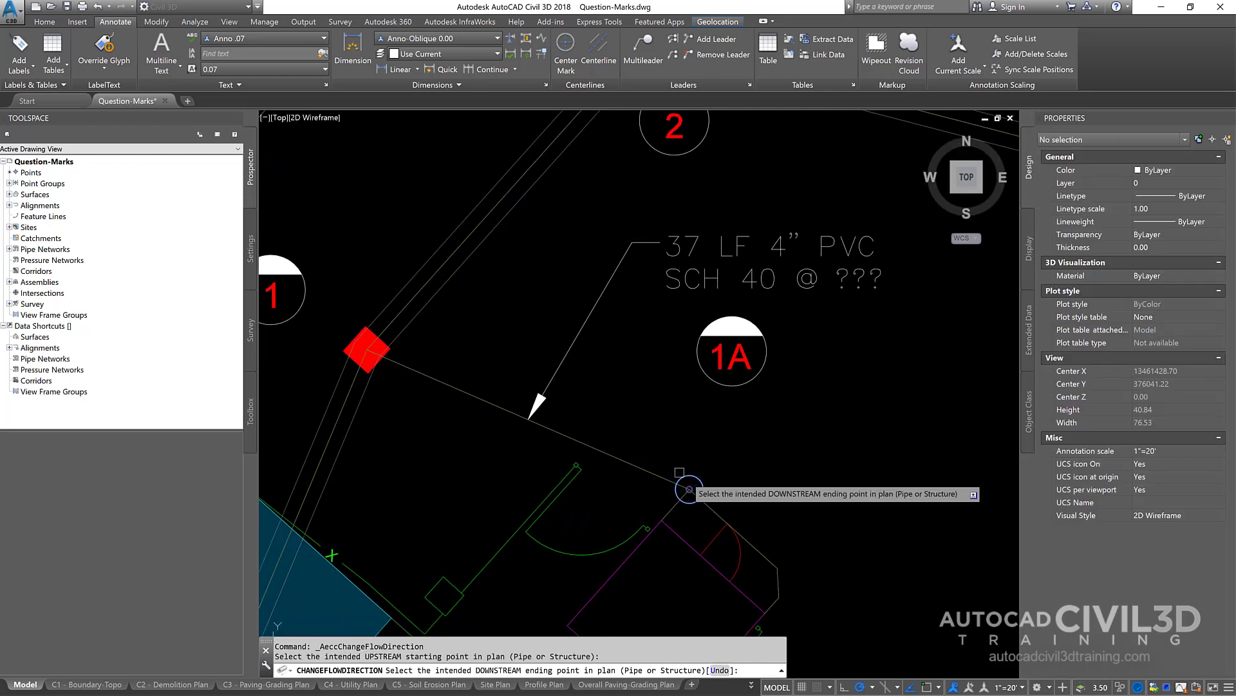
left_click(343, 349)
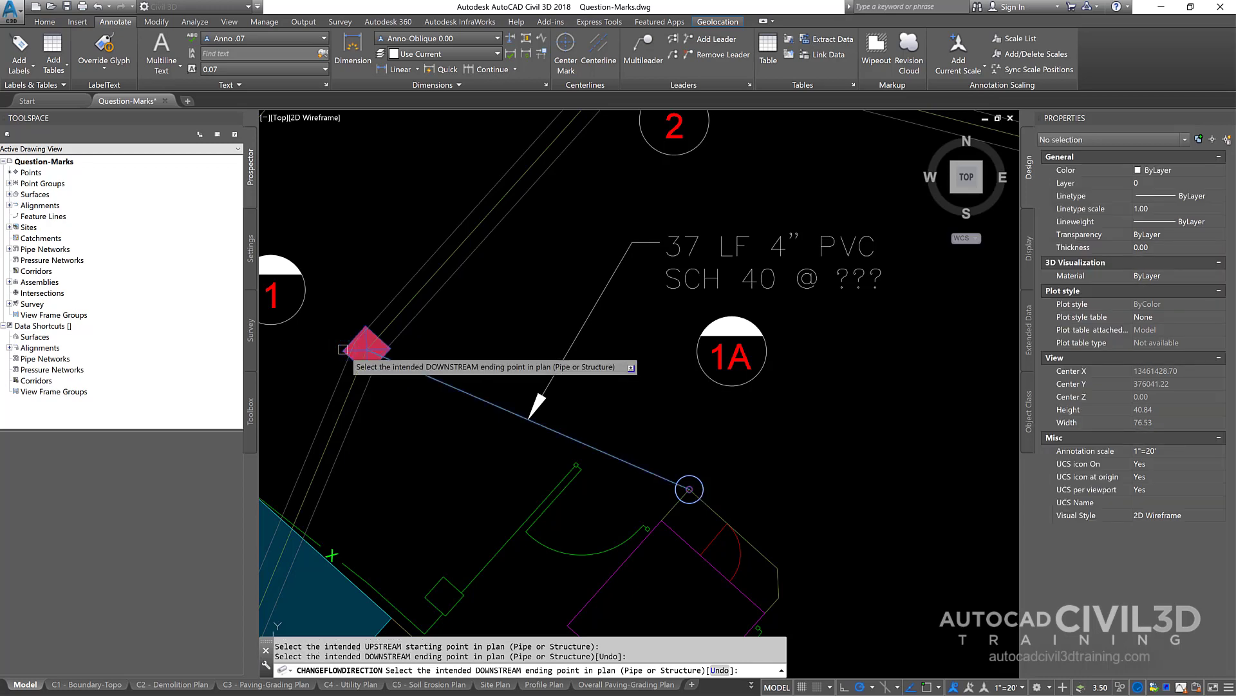
left_click(342, 349)
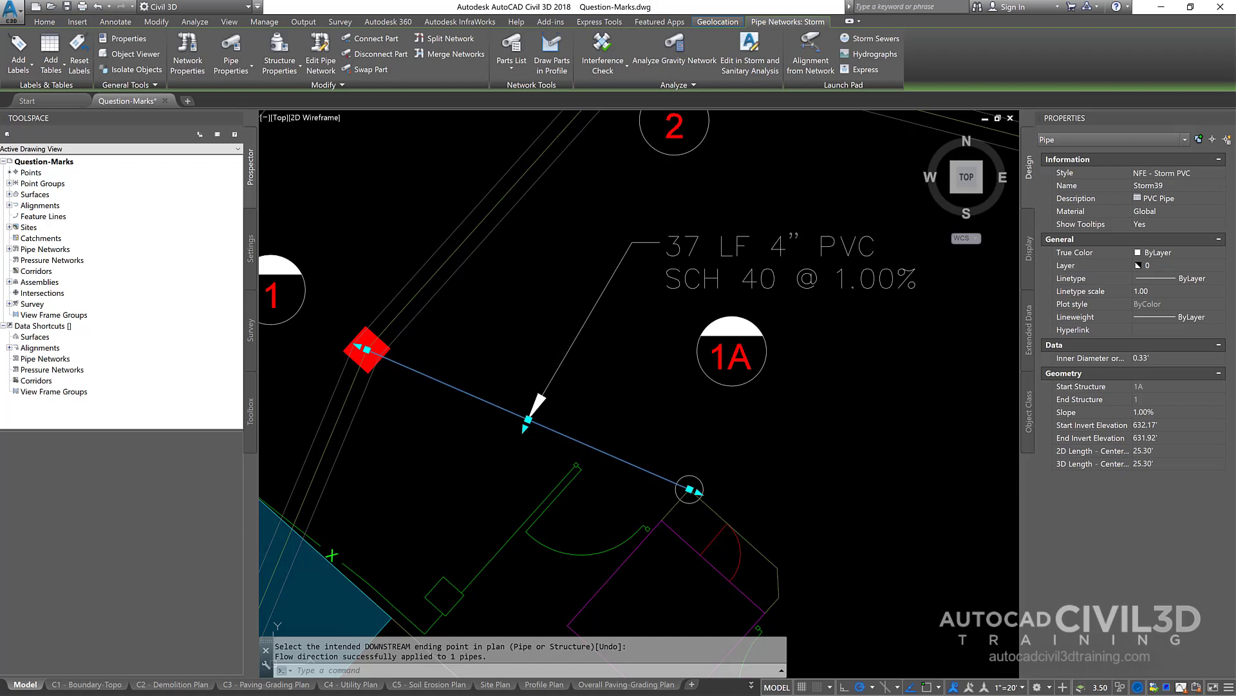
mouse_move(777, 355)
middle_mouse_down()
mouse_move(753, 377)
mouse_move(686, 360)
mouse_move(687, 389)
middle_mouse_up()
key("Escape")
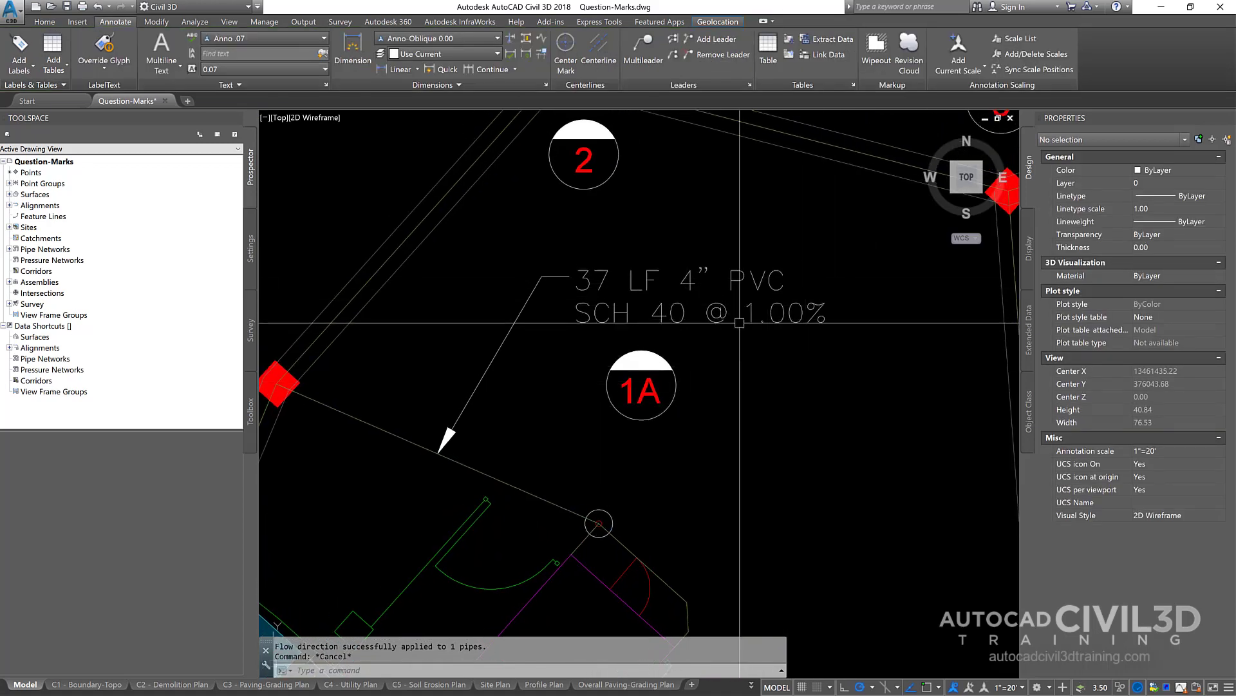
scroll(810, 318, "down", 2)
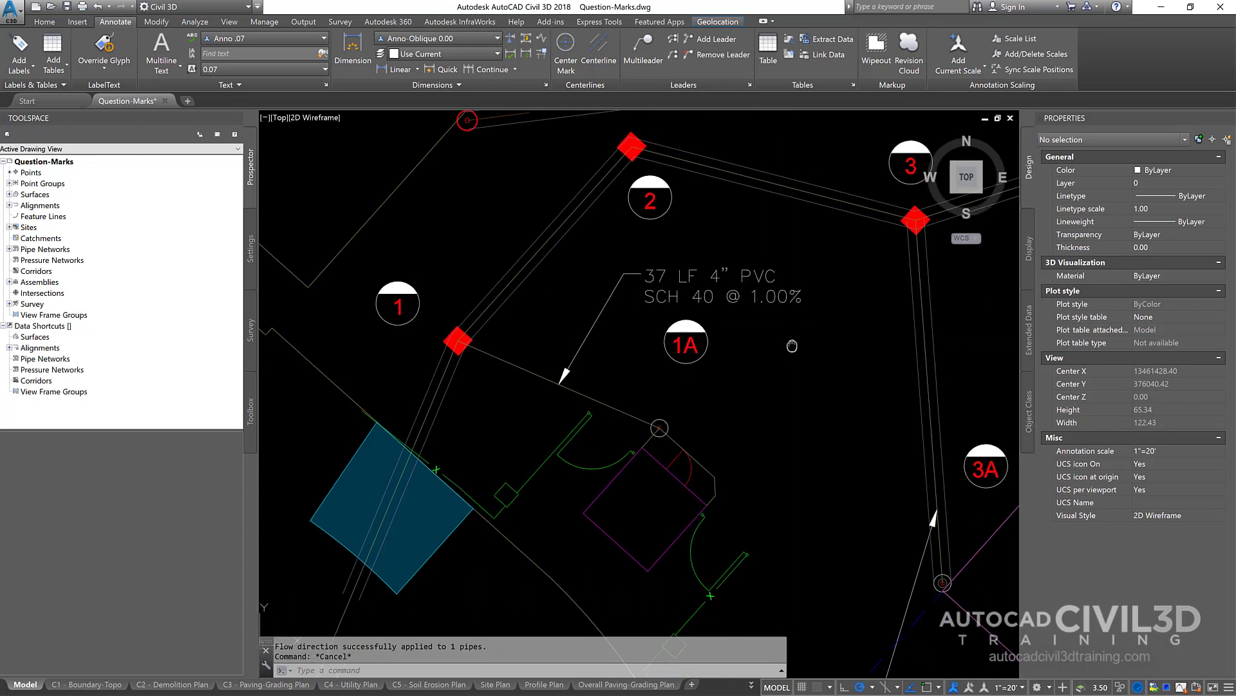
middle_click_drag(795, 351, 771, 357)
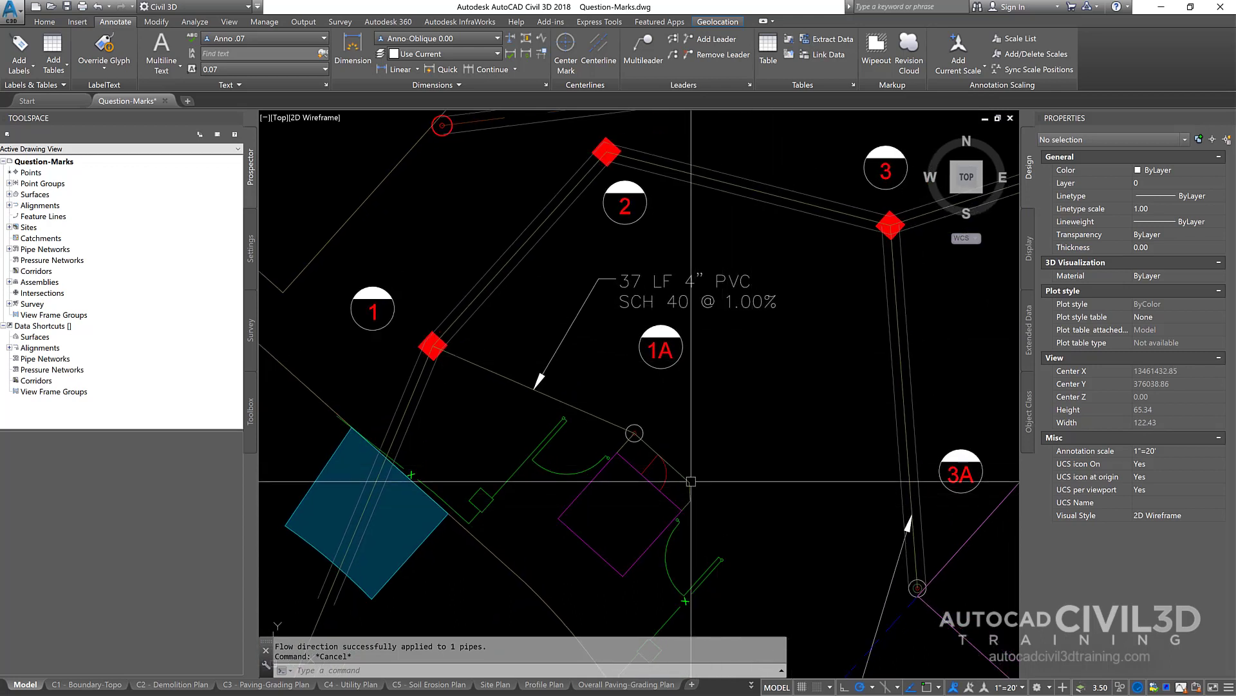
middle_click_drag(622, 421, 614, 437)
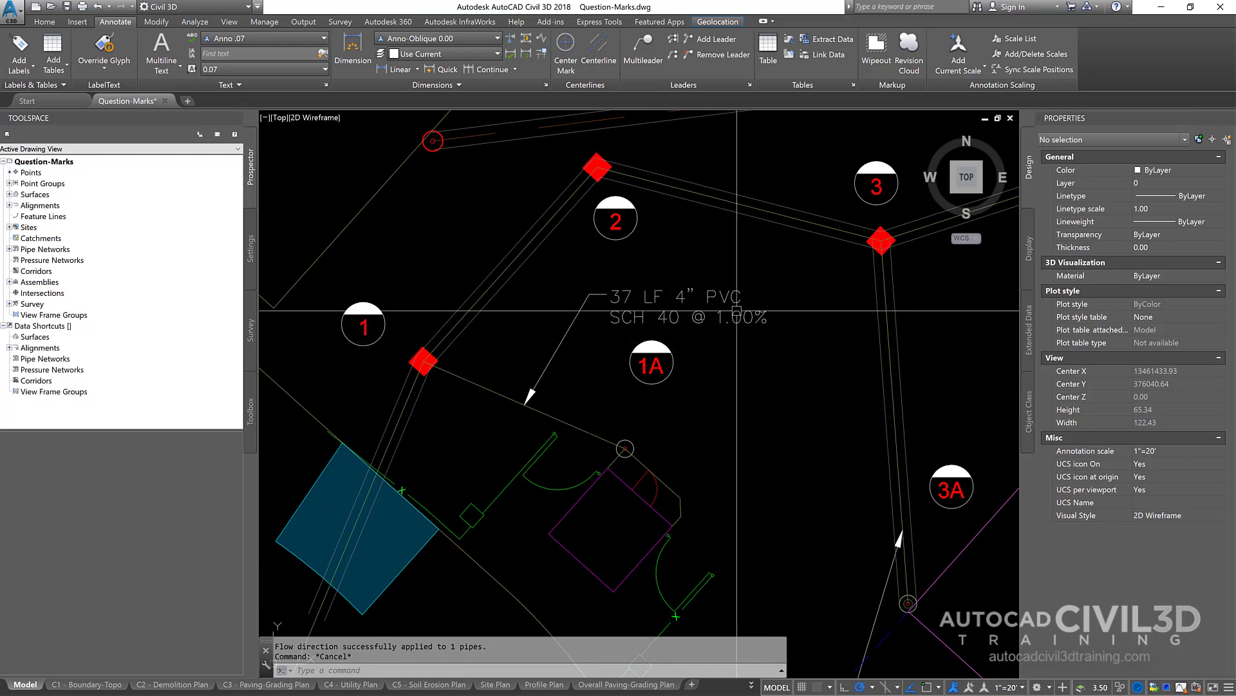
middle_click_drag(747, 357, 746, 373)
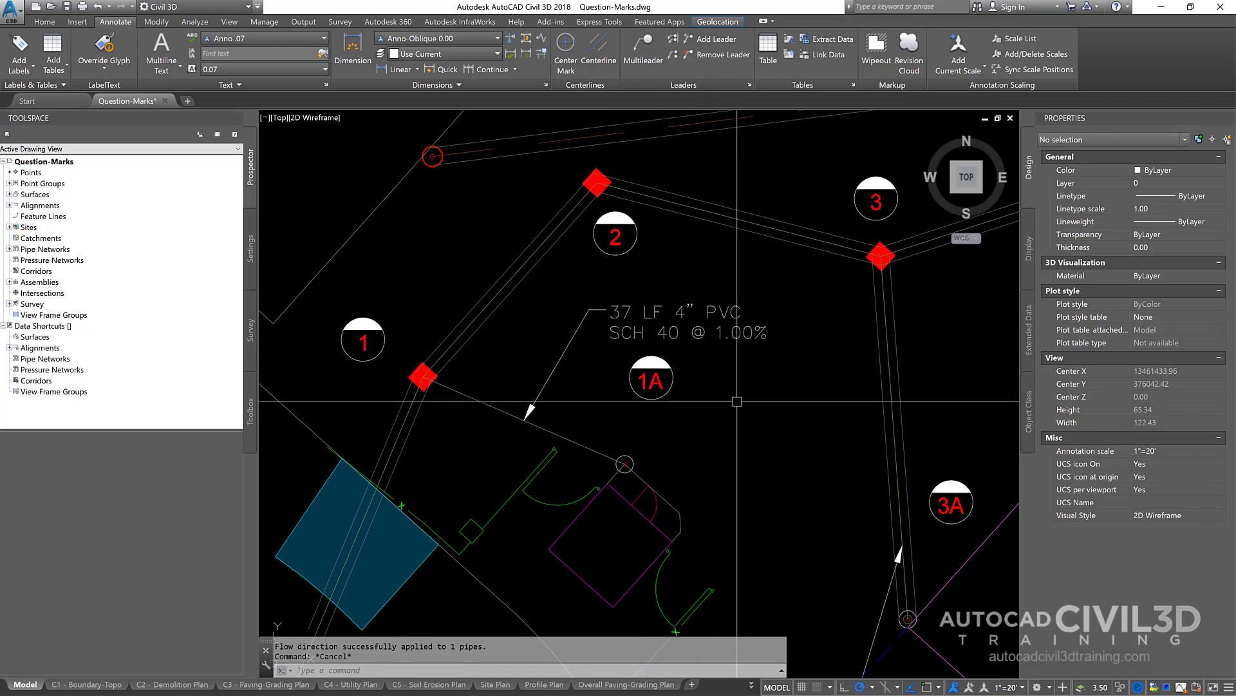
middle_click_drag(734, 435, 739, 420)
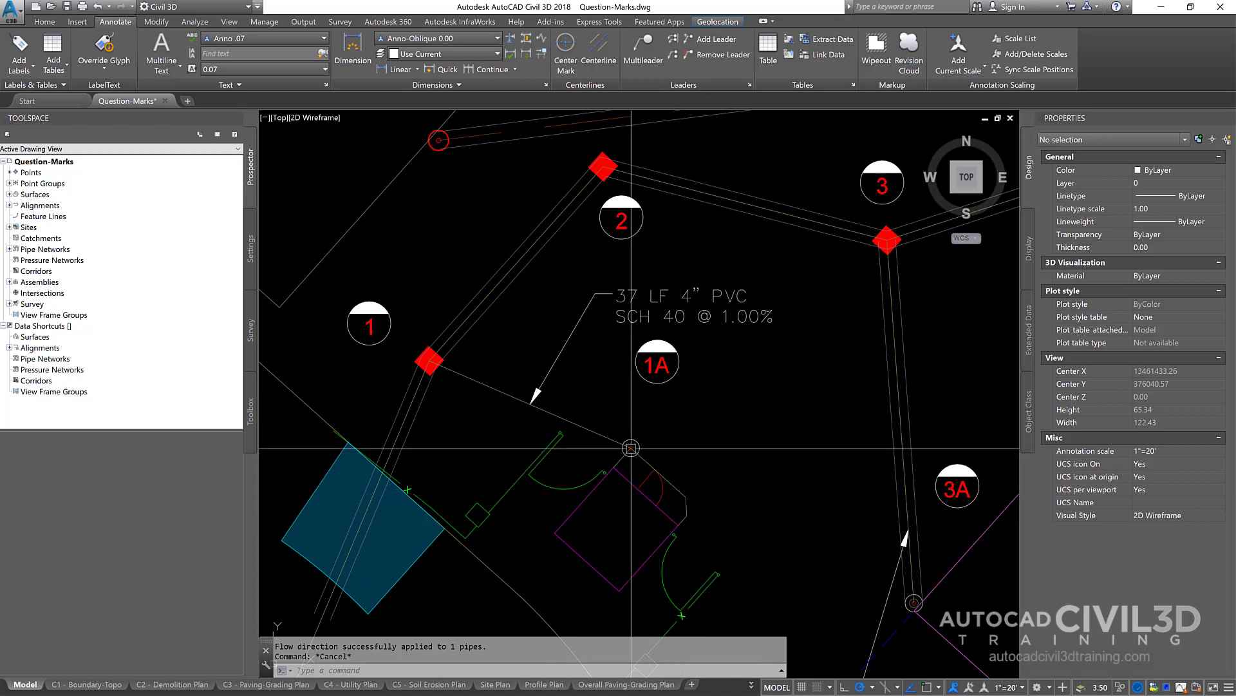
mouse_move(662, 431)
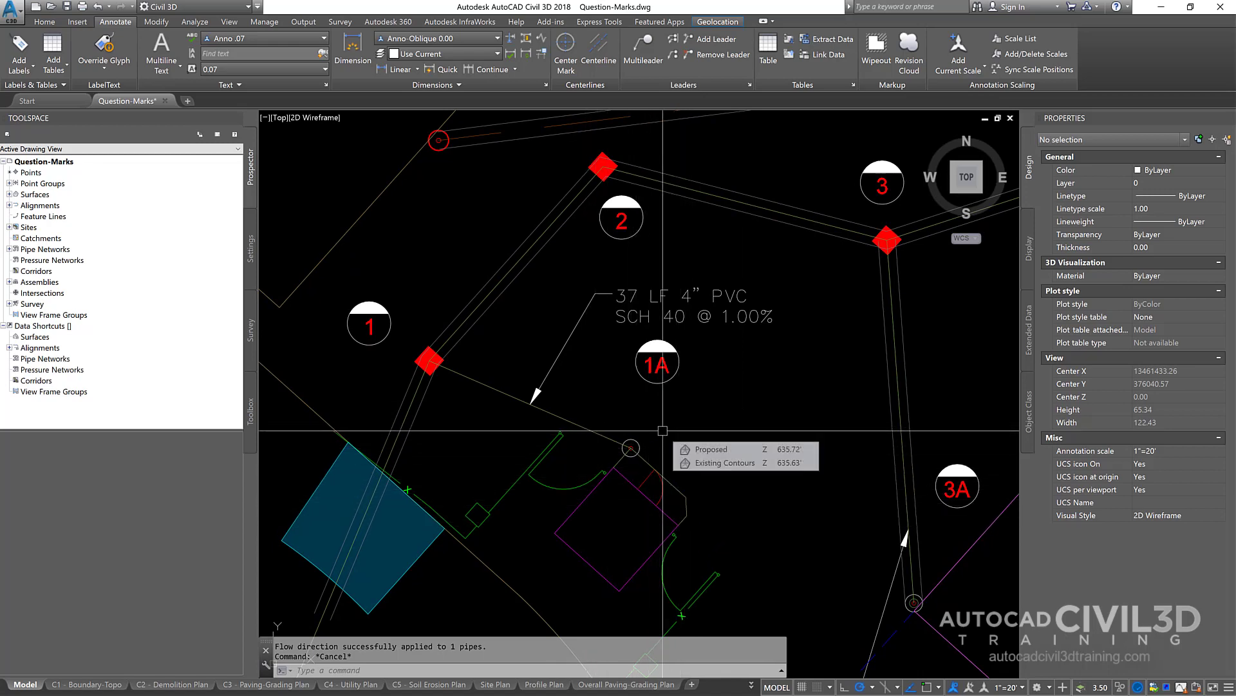